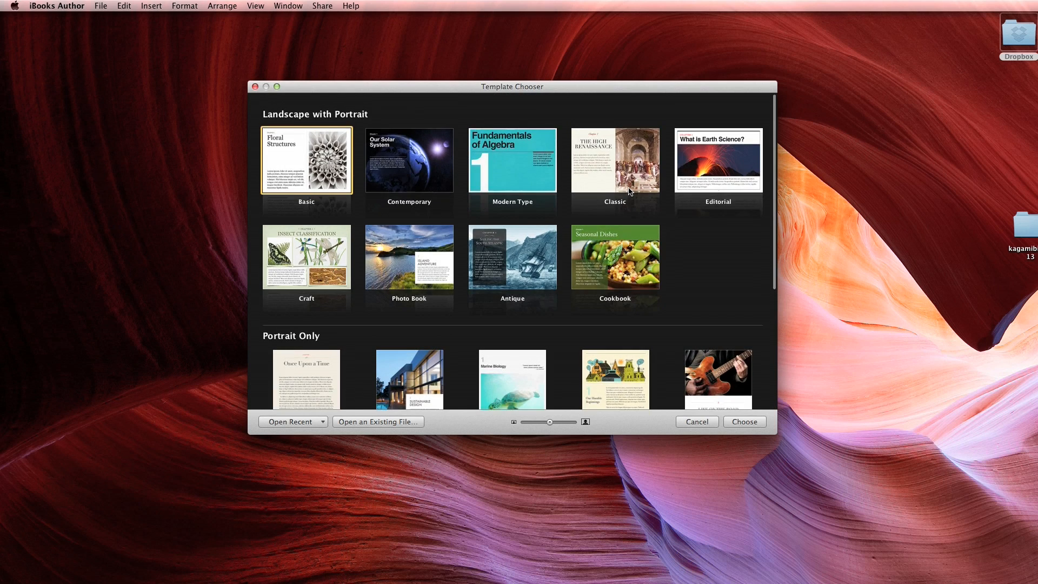
Create a book from the landscape Modern Type template, and move and enlarge its document window
{"action": "scroll", "coordinate": [629, 190], "scroll_direction": "up", "scroll_amount": 5}
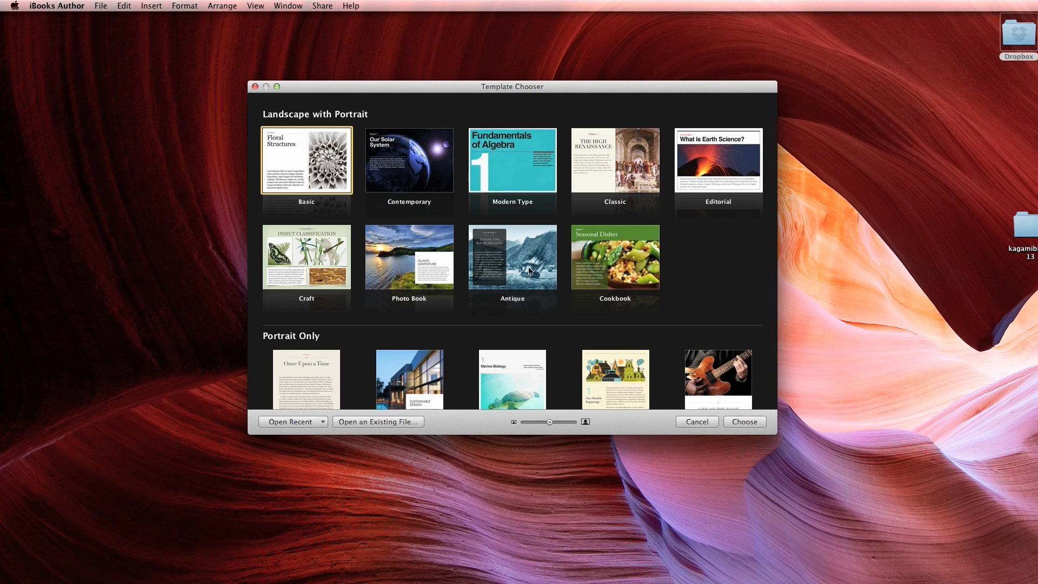
{"action": "left_click", "coordinate": [495, 180]}
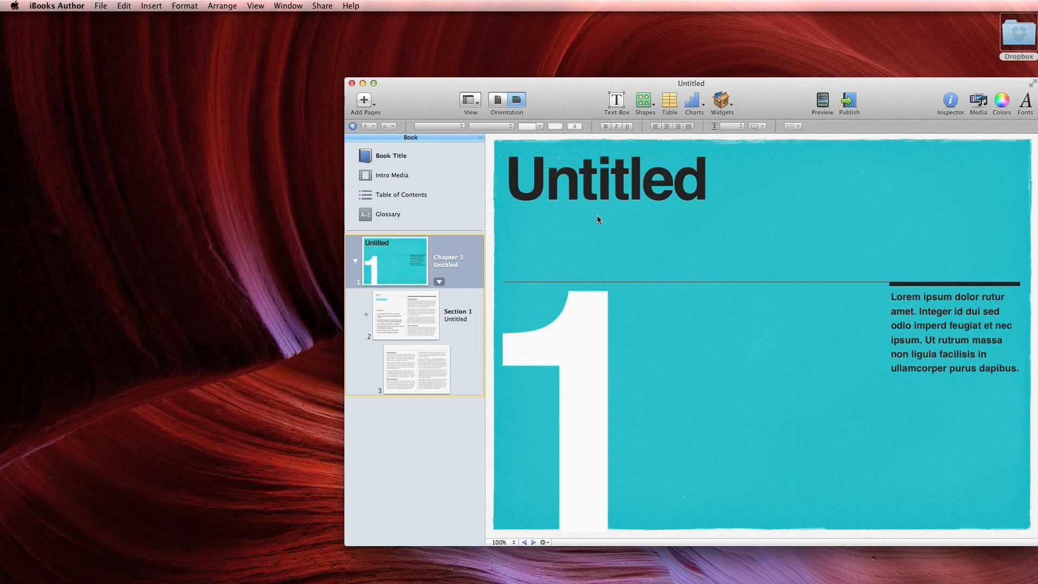
{"action": "left_click_drag", "start_coordinate": [578, 87], "coordinate": [294, 40]}
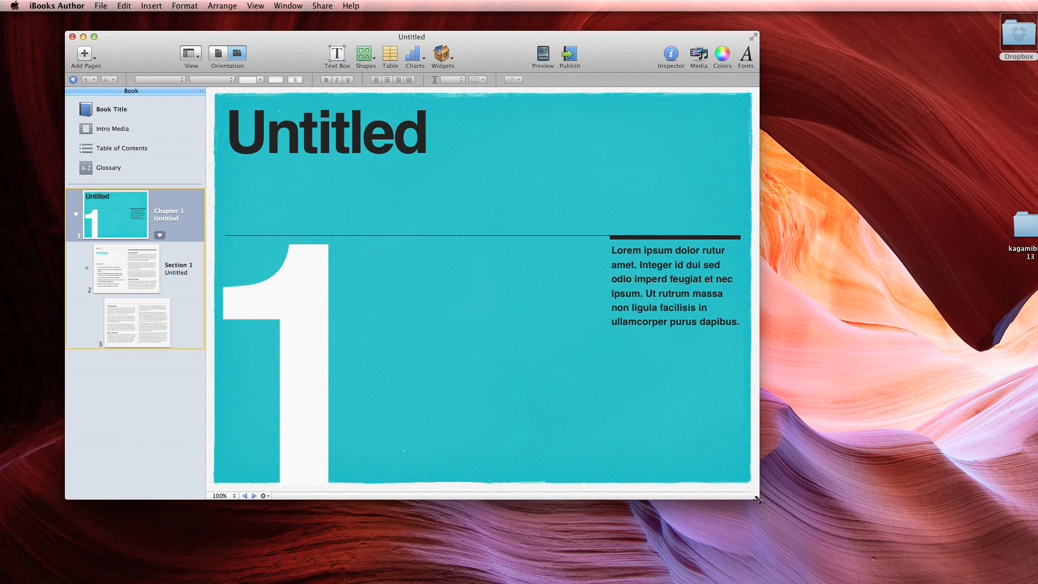
{"action": "left_click_drag", "start_coordinate": [758, 498], "coordinate": [915, 557]}
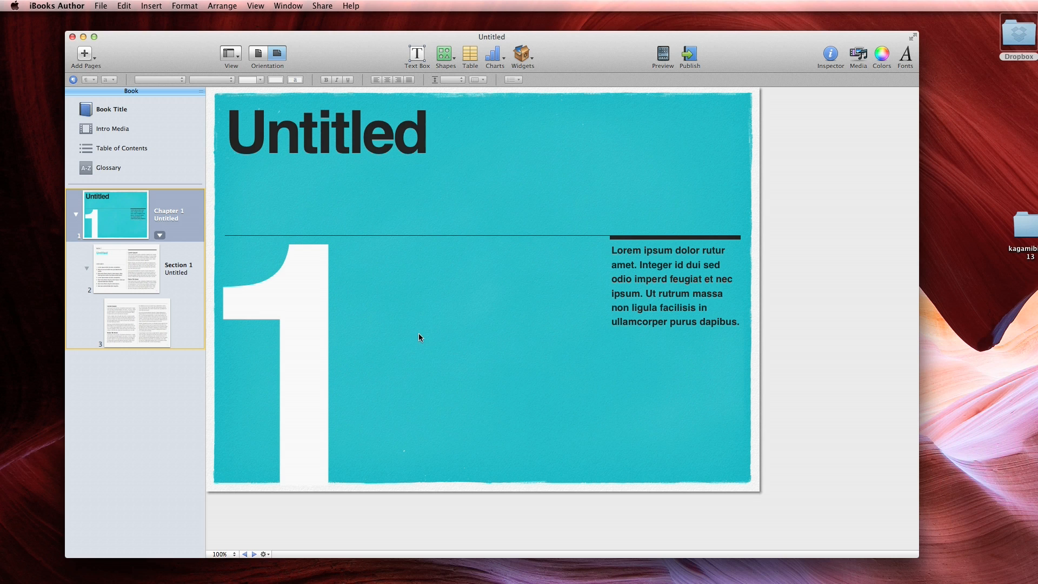
View the book title page, open the Intro Media page, and bring Finder's BlogPics window beside it
{"action": "left_click", "coordinate": [112, 108]}
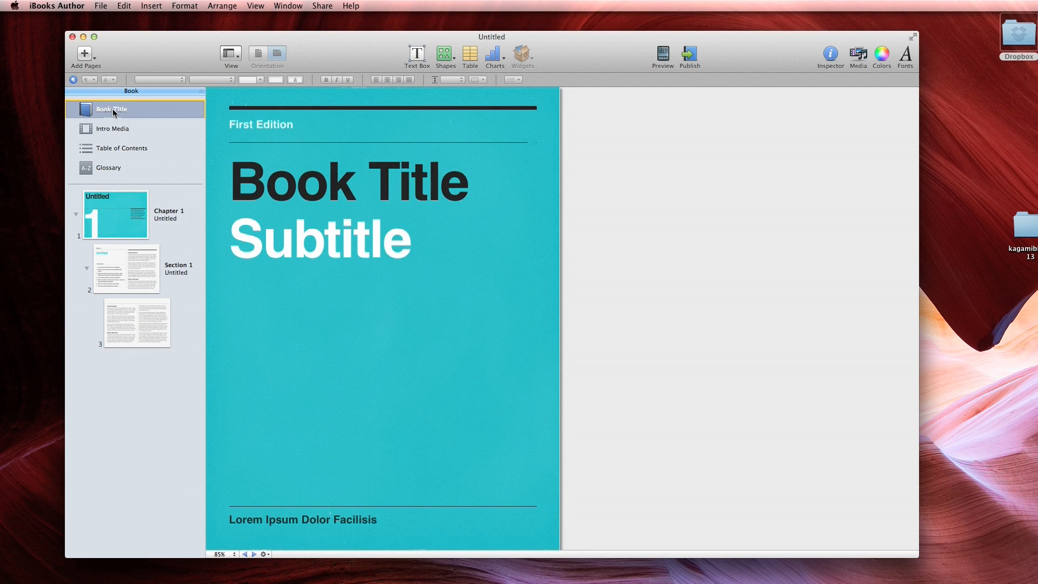
{"action": "left_click", "coordinate": [104, 127]}
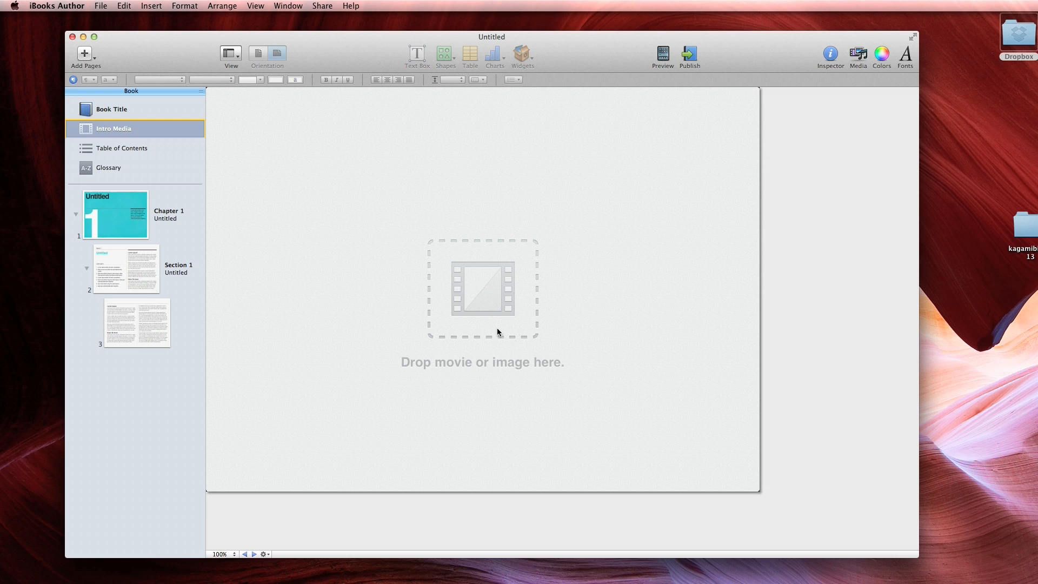
{"action": "key", "text": "super+Tab"}
{"action": "left_click_drag", "start_coordinate": [747, 292], "coordinate": [863, 257]}
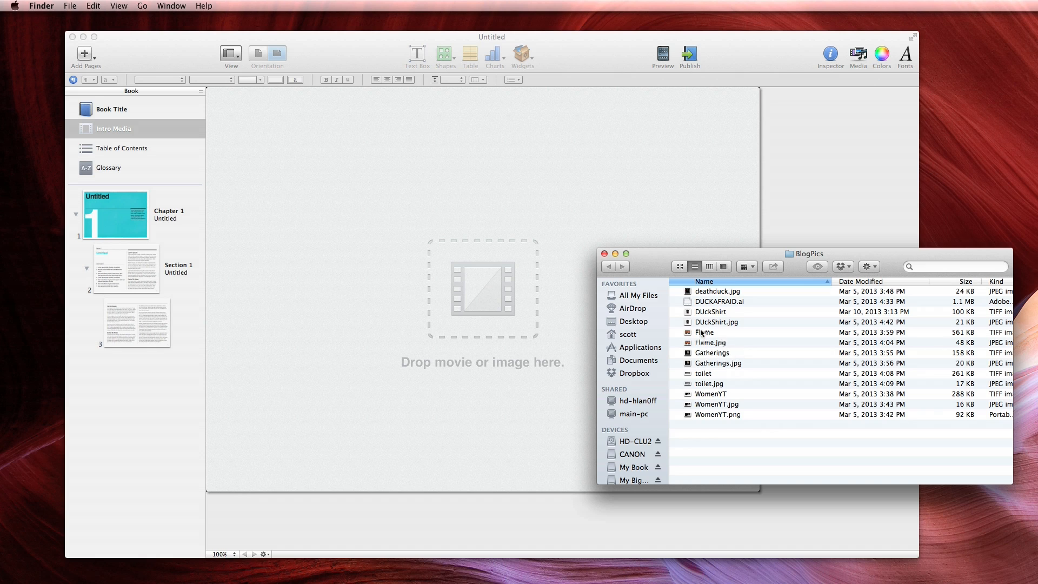
Try Gatherings.jpg from the BlogPics folder as the intro media image, and delete it from the page
{"action": "left_click", "coordinate": [710, 364]}
{"action": "left_click_drag", "start_coordinate": [710, 366], "coordinate": [428, 277]}
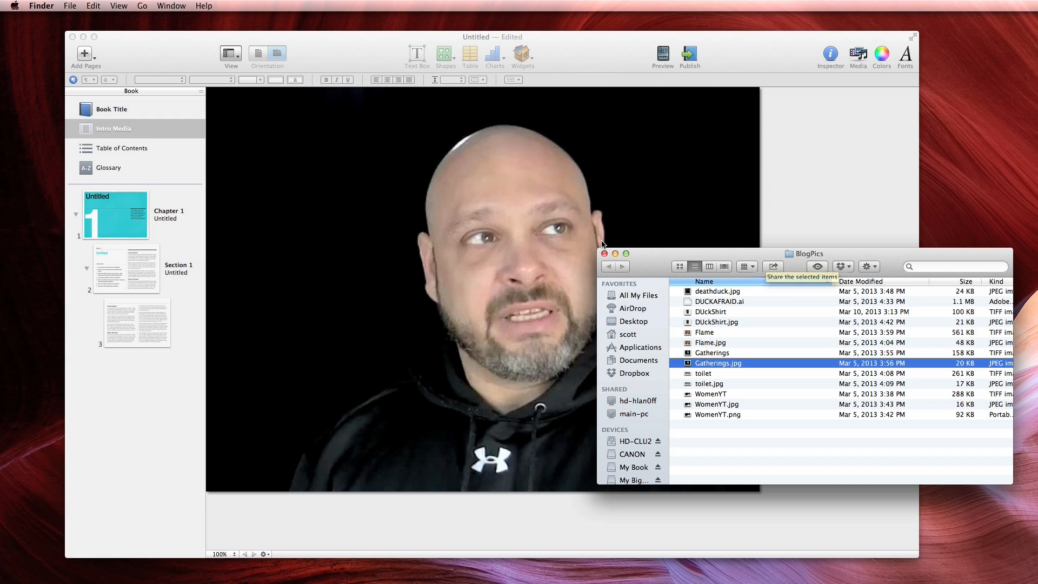
{"action": "left_click", "coordinate": [457, 252]}
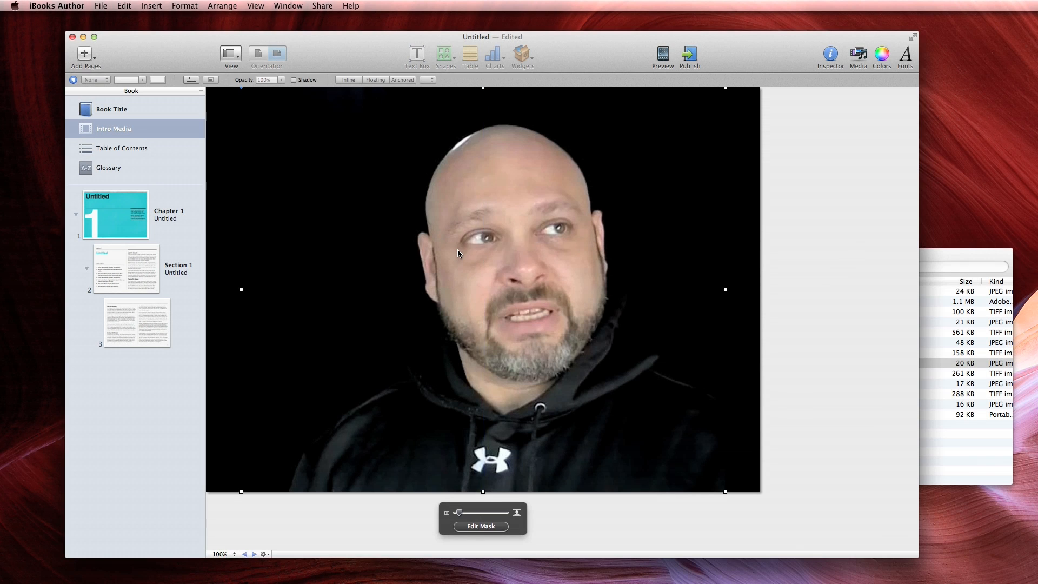
{"action": "key", "text": "Delete"}
Place the DUckShirt TIFF image from the BlogPics folder on the Intro Media page and close the Finder window
{"action": "left_click", "coordinate": [941, 262]}
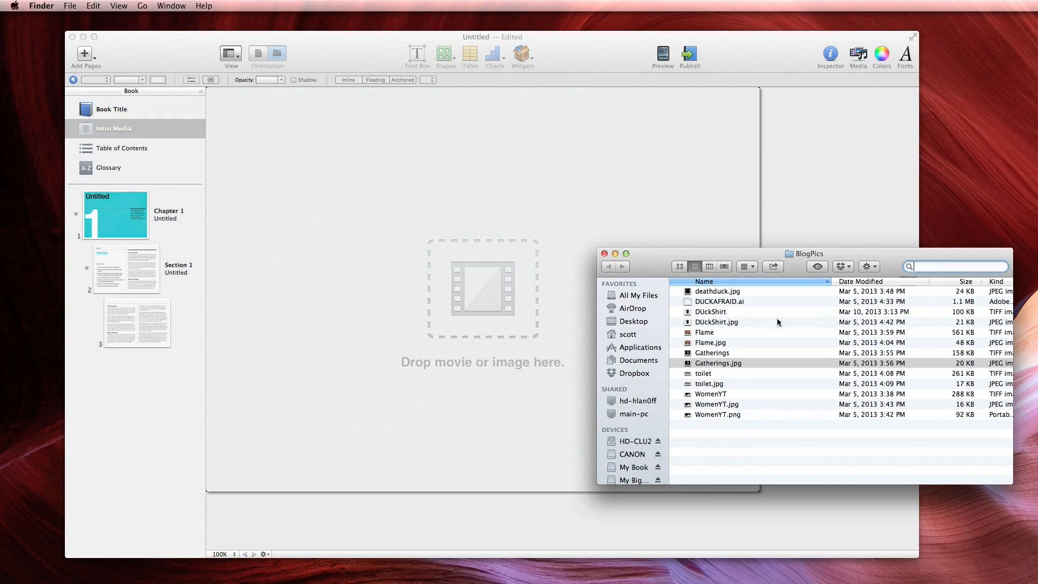
{"action": "left_click", "coordinate": [702, 312]}
{"action": "left_click_drag", "start_coordinate": [703, 312], "coordinate": [541, 303]}
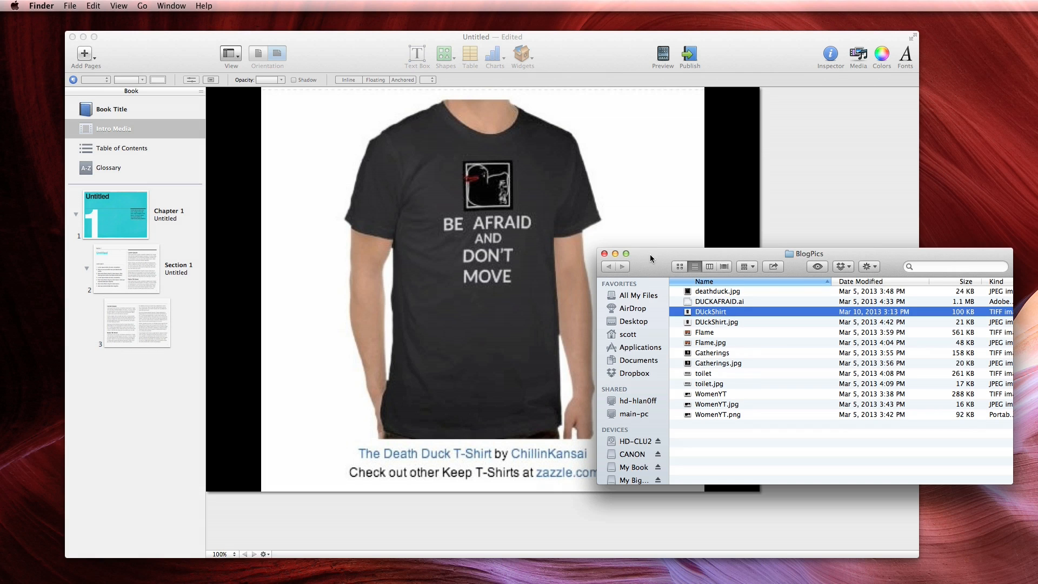
{"action": "left_click_drag", "start_coordinate": [650, 256], "coordinate": [723, 258]}
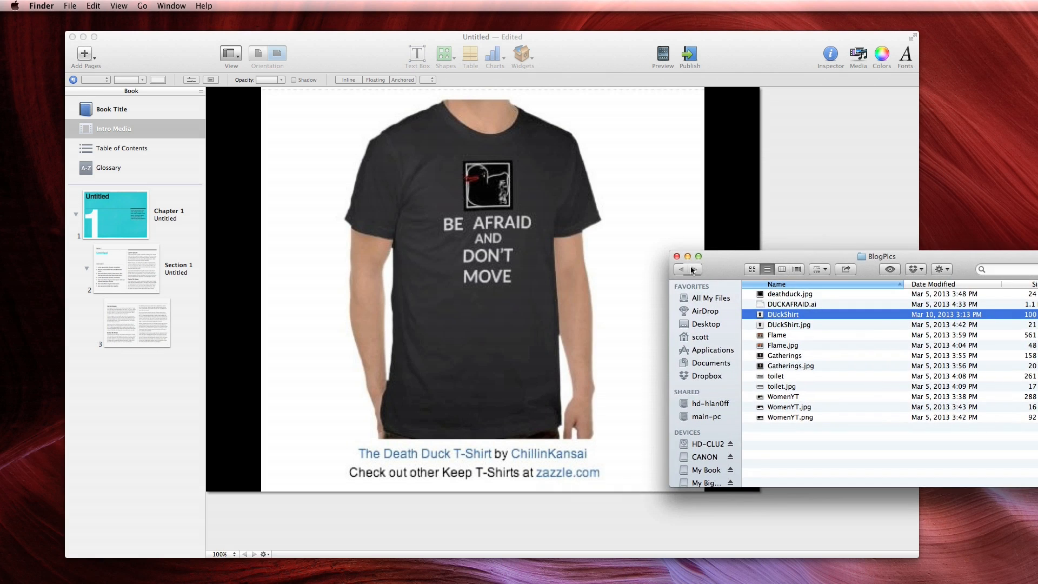
{"action": "left_click", "coordinate": [677, 256]}
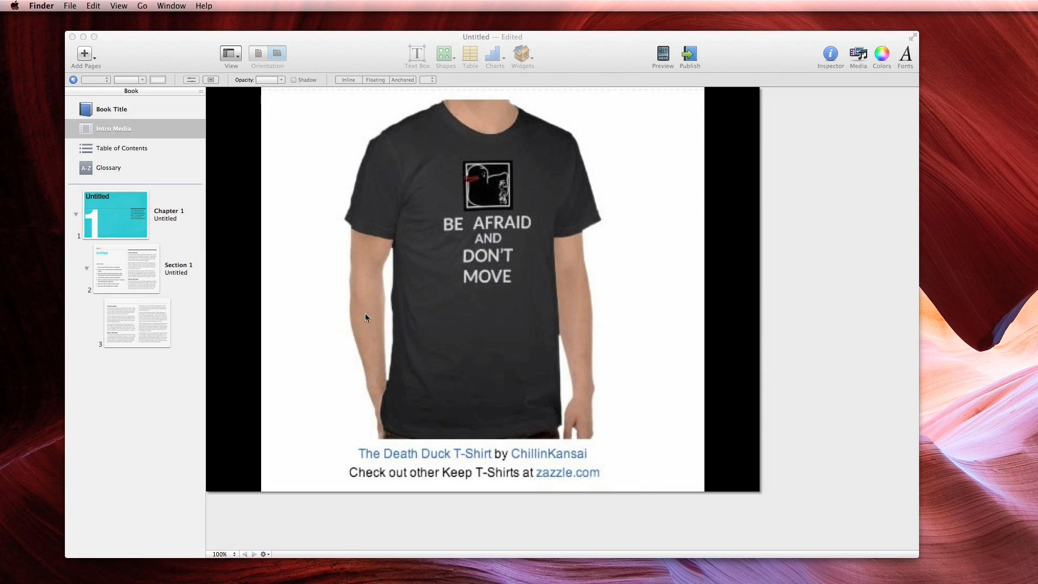
Open the table of contents, and collapse and duplicate Chapter 1 in the book outline
{"action": "left_click", "coordinate": [102, 149]}
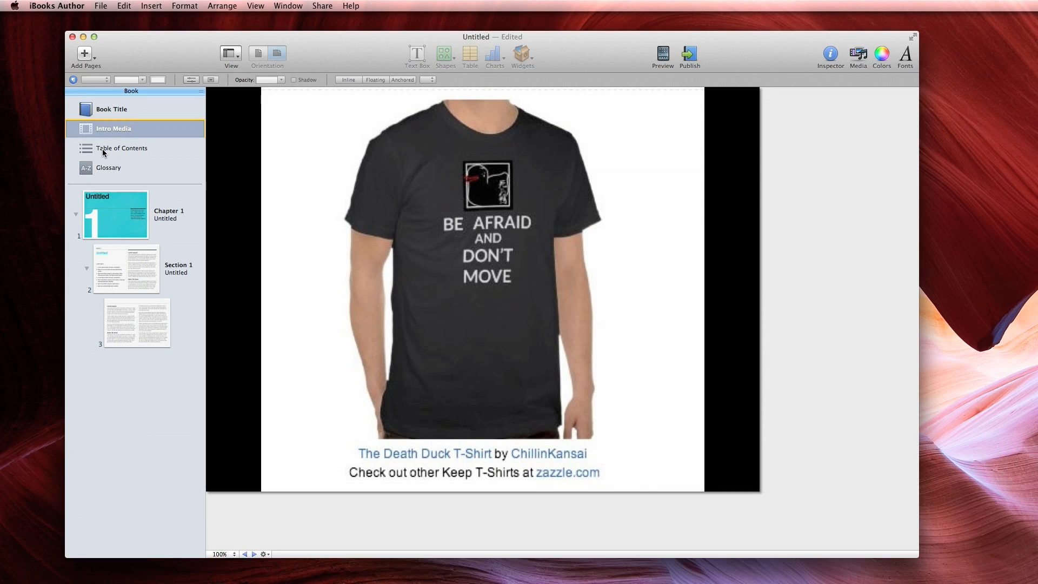
{"action": "left_click", "coordinate": [102, 149]}
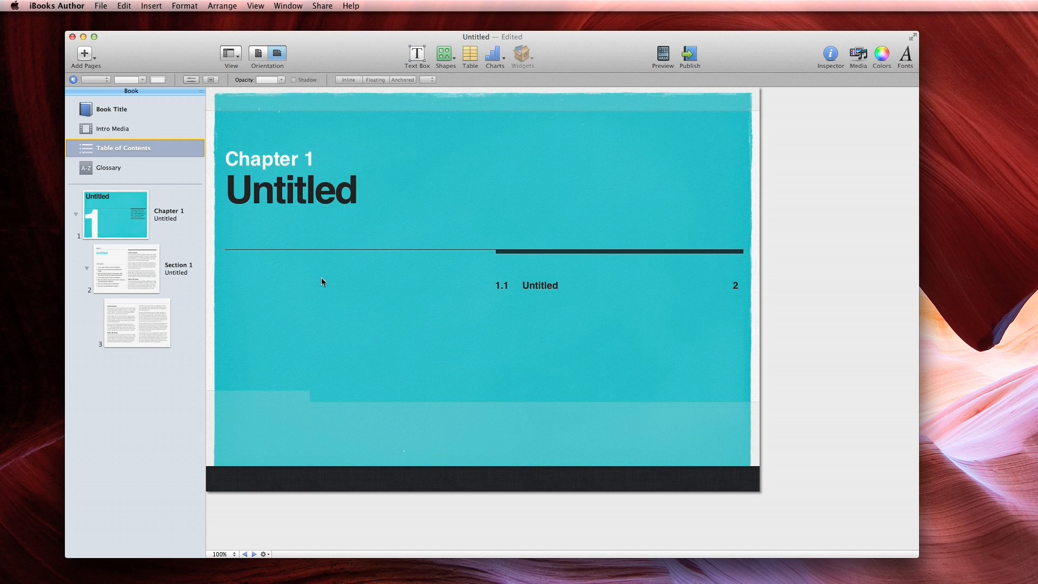
{"action": "left_click", "coordinate": [75, 214]}
{"action": "right_click", "coordinate": [78, 214]}
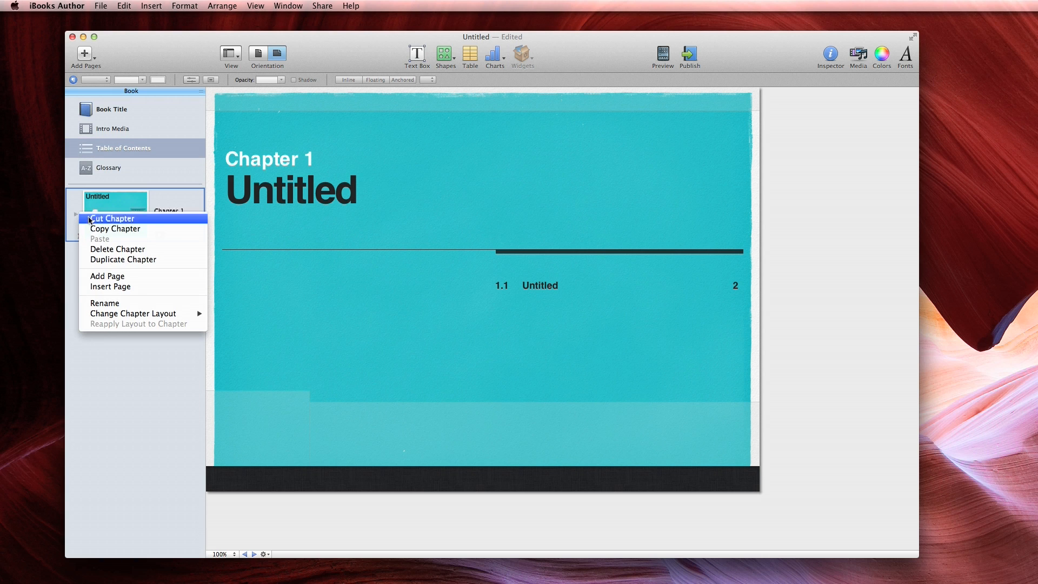
{"action": "left_click", "coordinate": [116, 260]}
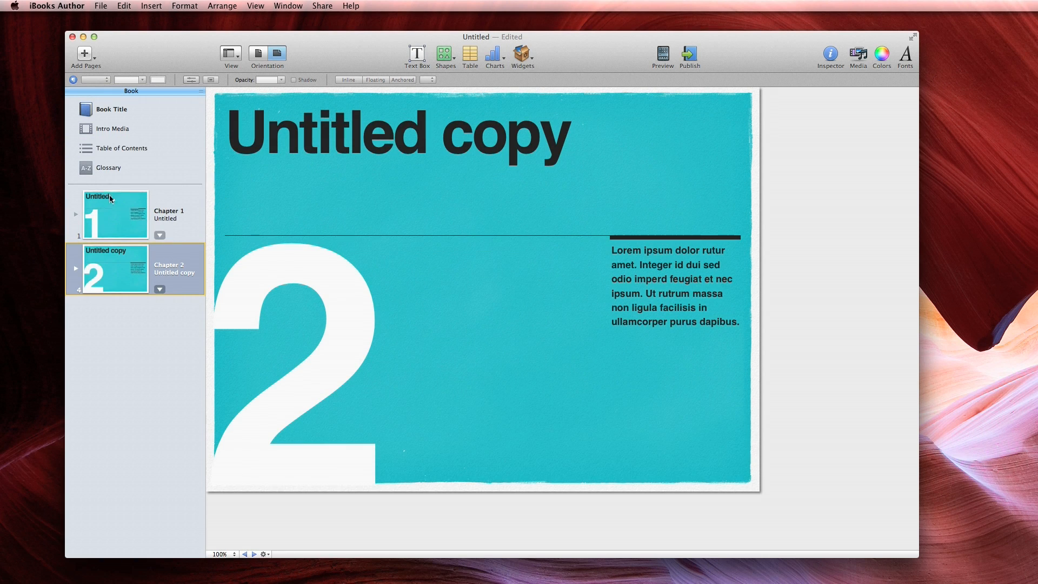
Examine the table of contents pages for both chapters, and view the book's glossary
{"action": "left_click", "coordinate": [109, 148]}
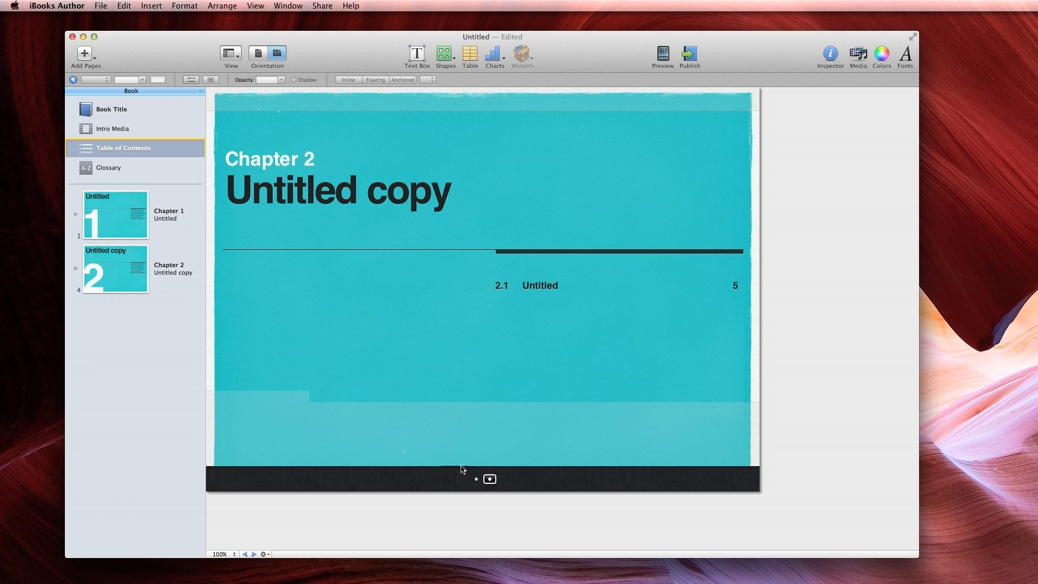
{"action": "left_click", "coordinate": [476, 479]}
{"action": "left_click", "coordinate": [489, 479]}
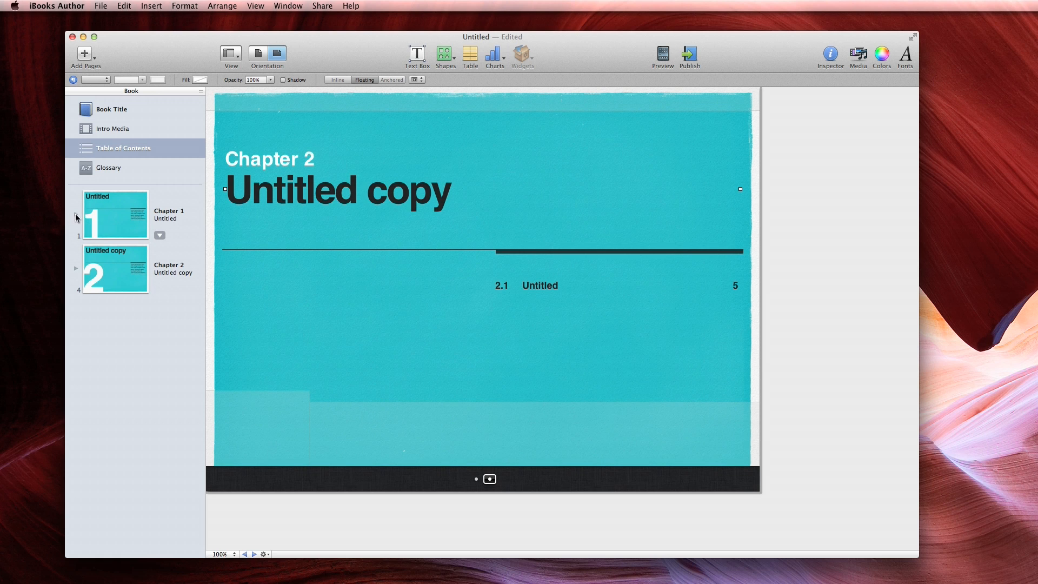
{"action": "left_click", "coordinate": [102, 168]}
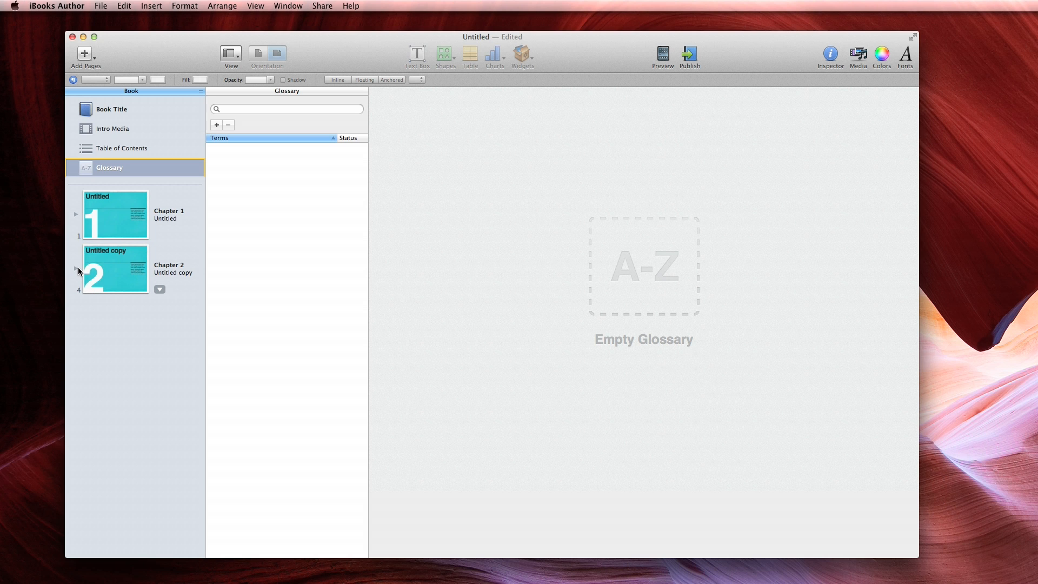
Expand Chapter 1 and look through the pages of its Section 1
{"action": "left_click", "coordinate": [76, 214]}
{"action": "left_click", "coordinate": [117, 266]}
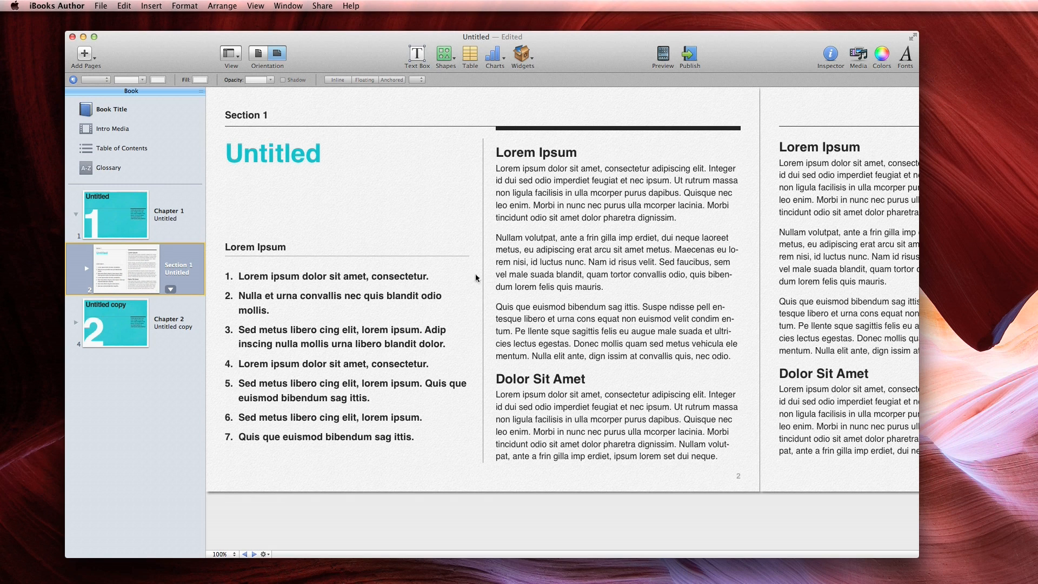
{"action": "scroll", "coordinate": [546, 273], "scroll_direction": "right", "scroll_amount": 5}
{"action": "scroll", "coordinate": [520, 277], "scroll_direction": "right", "scroll_amount": 12}
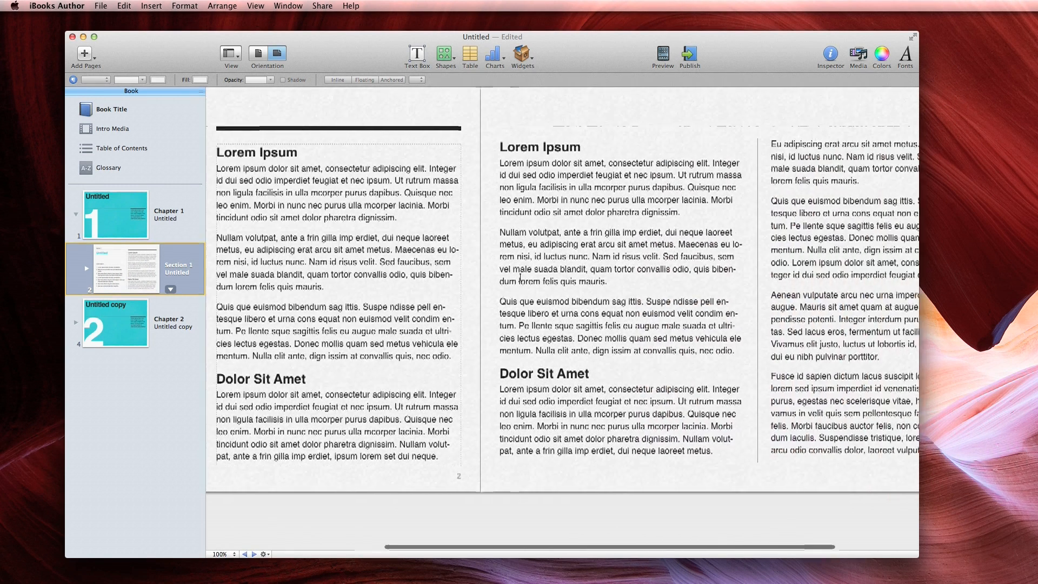
{"action": "scroll", "coordinate": [520, 277], "scroll_direction": "left", "scroll_amount": 15}
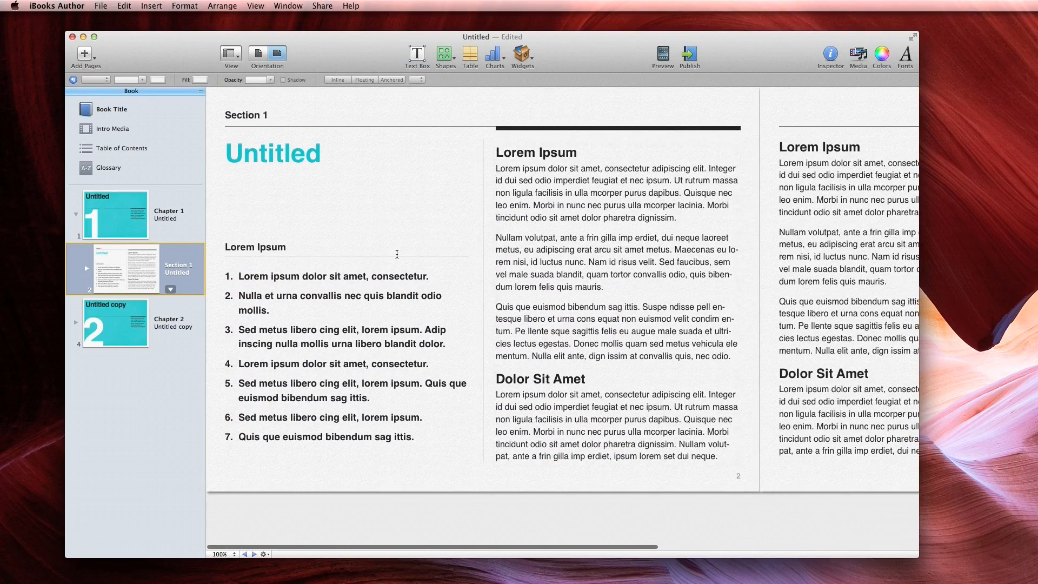
View Section 1 in portrait orientation, read through its flowing text, and return to landscape orientation
{"action": "left_click", "coordinate": [256, 55]}
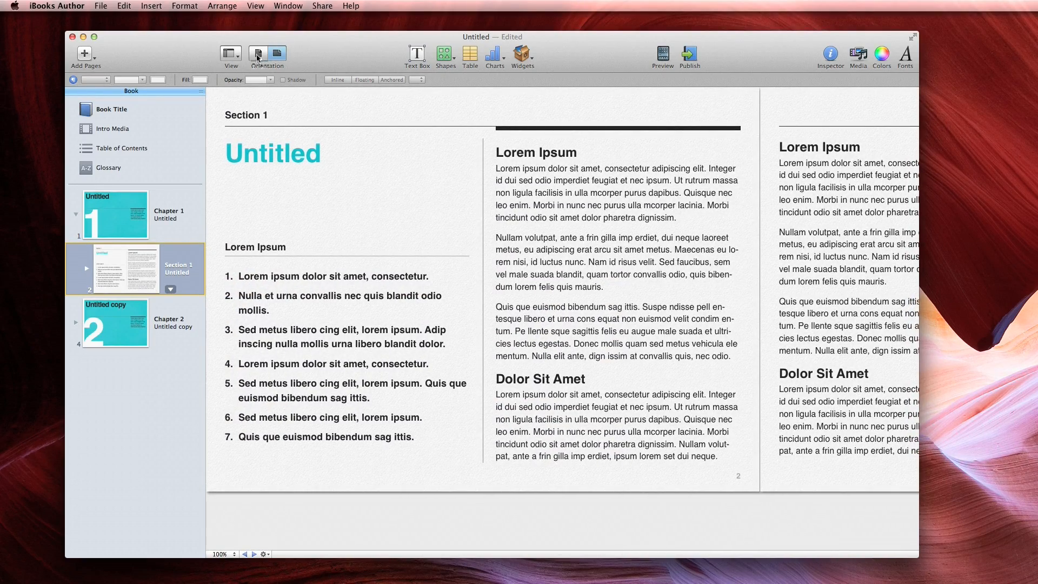
{"action": "scroll", "coordinate": [405, 186], "scroll_direction": "down", "scroll_amount": 15}
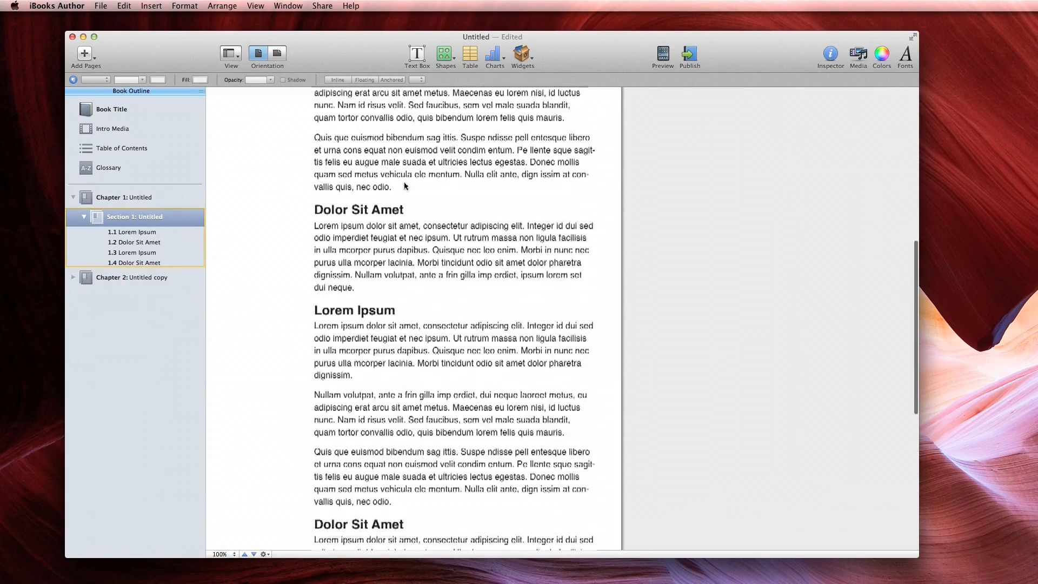
{"action": "scroll", "coordinate": [403, 181], "scroll_direction": "up", "scroll_amount": 15}
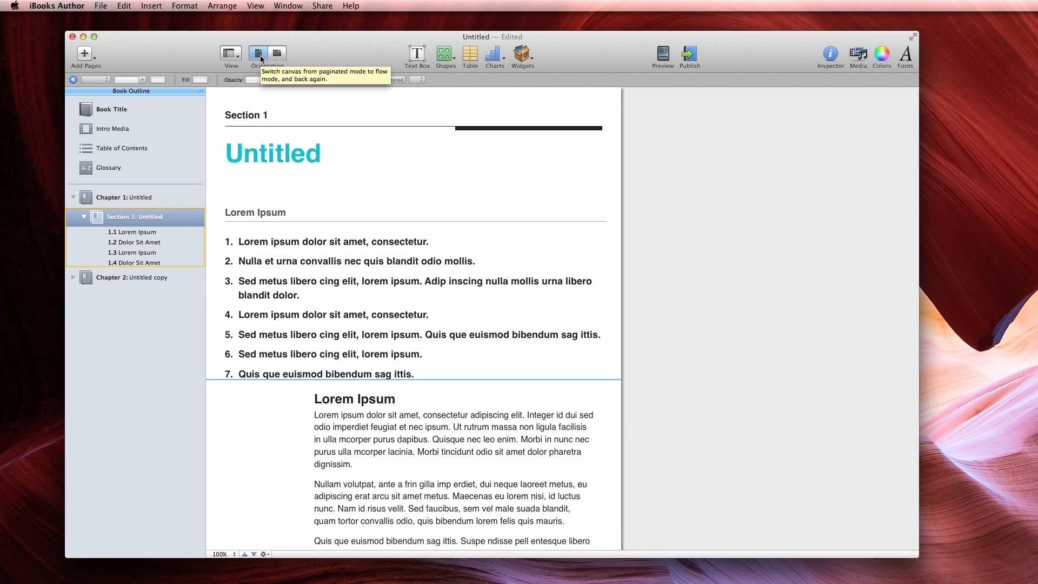
{"action": "left_click", "coordinate": [276, 53]}
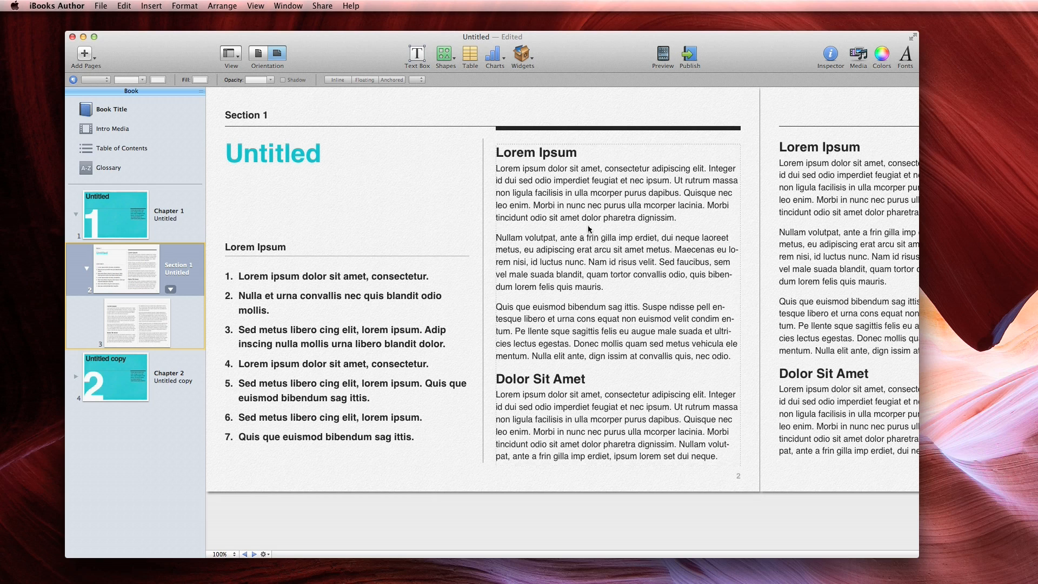
Insert photo DSC_0511 from the Aperture library into Section 1's Lorem Ipsum text, shrink it, and position it along the text column's right edge
{"action": "left_click", "coordinate": [855, 57]}
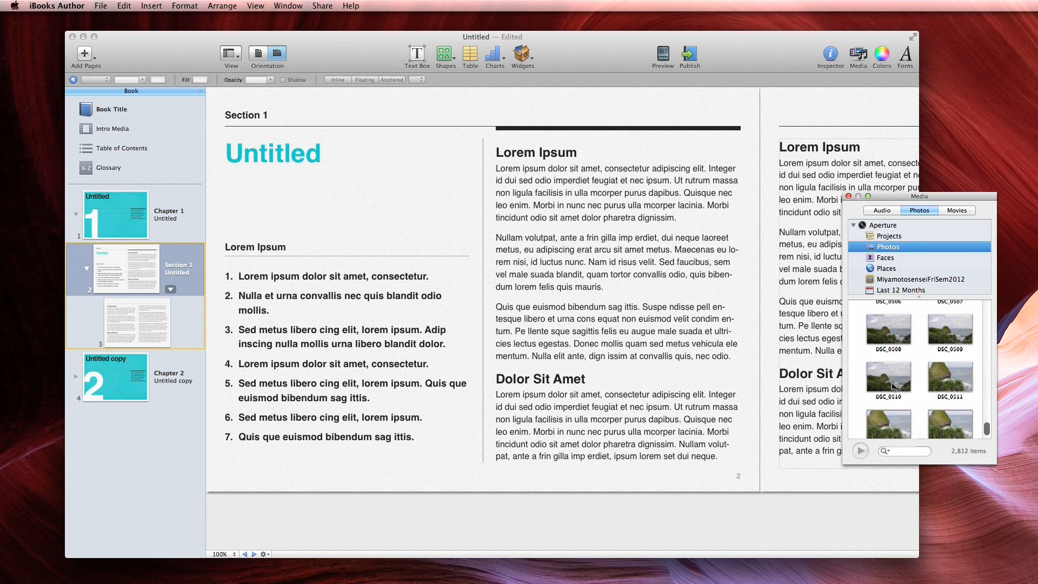
{"action": "left_click", "coordinate": [891, 382]}
{"action": "left_click_drag", "start_coordinate": [938, 382], "coordinate": [616, 273]}
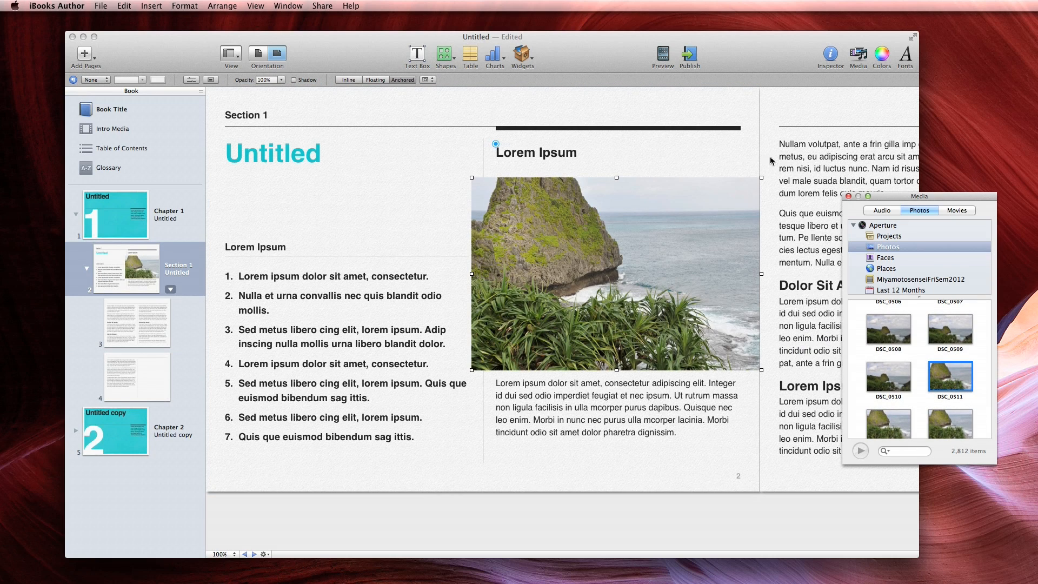
{"action": "left_click_drag", "start_coordinate": [761, 178], "coordinate": [668, 218]}
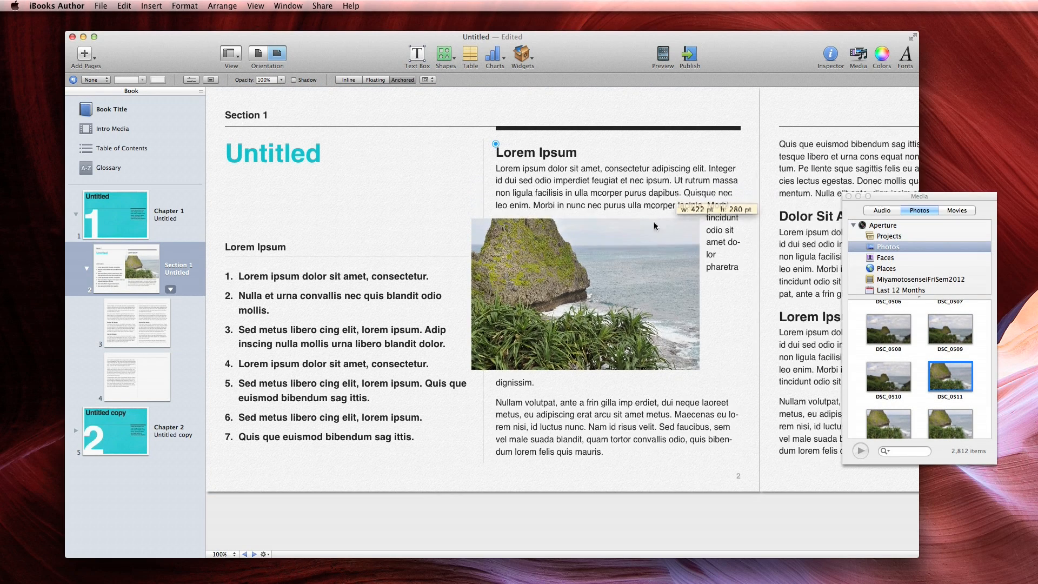
{"action": "left_click_drag", "start_coordinate": [580, 290], "coordinate": [648, 232]}
{"action": "left_click_drag", "start_coordinate": [540, 314], "coordinate": [568, 296]}
{"action": "left_click_drag", "start_coordinate": [617, 269], "coordinate": [606, 292]}
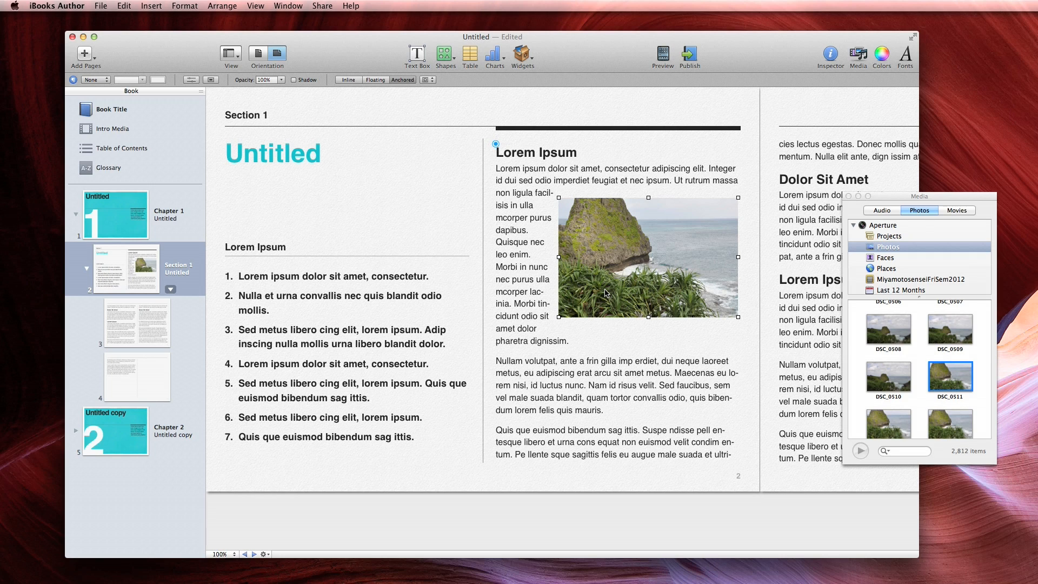
Check how Section 1 with the inserted photo appears in portrait orientation, and return to landscape
{"action": "left_click", "coordinate": [251, 56]}
{"action": "scroll", "coordinate": [457, 243], "scroll_direction": "down", "scroll_amount": 15}
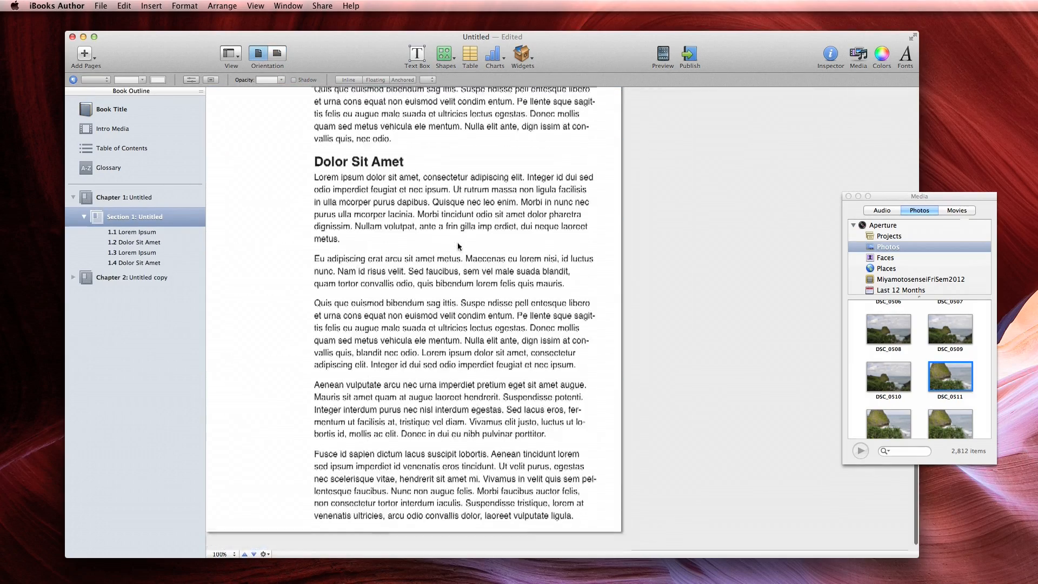
{"action": "scroll", "coordinate": [457, 242], "scroll_direction": "up", "scroll_amount": 10}
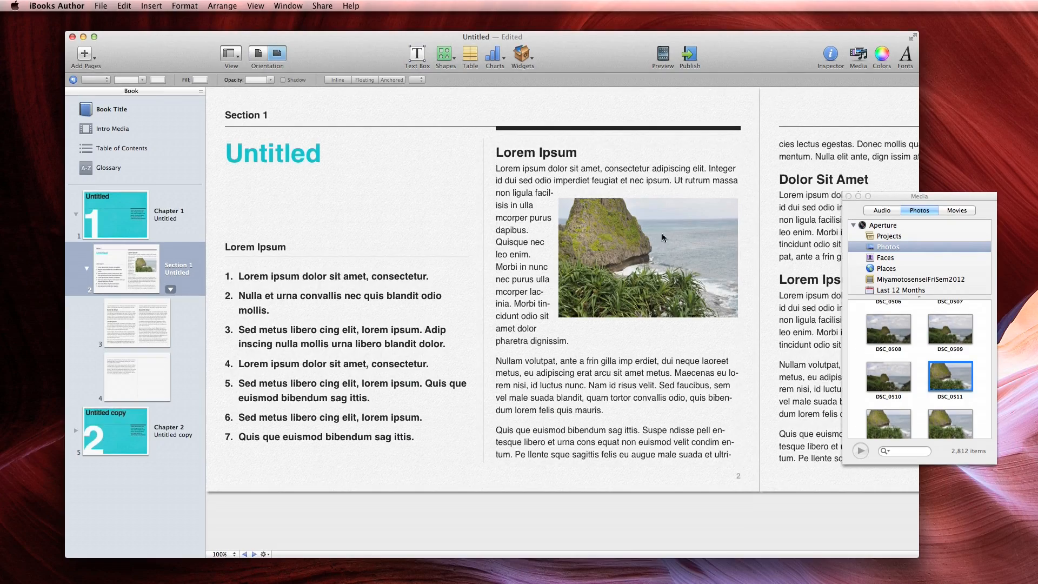
Delete the DSC_0511 photo from Section 1's text
{"action": "left_click", "coordinate": [633, 253]}
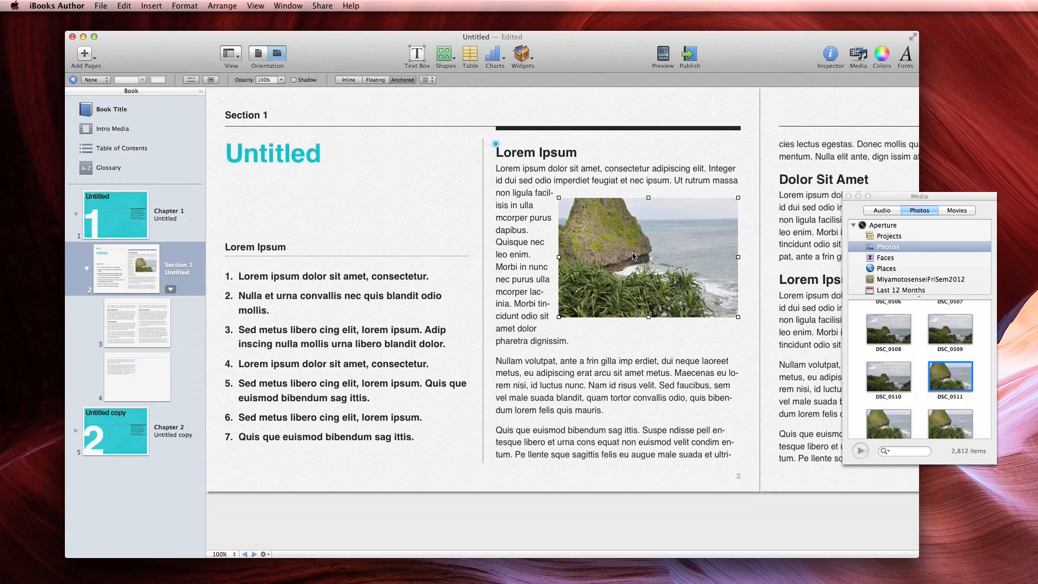
{"action": "key", "text": "Delete"}
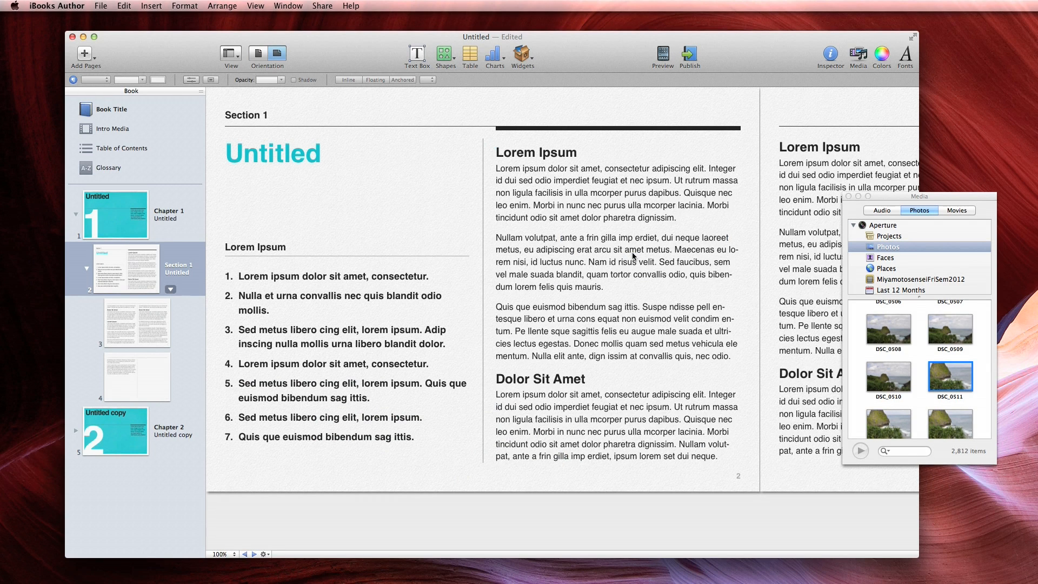
Insert a Gallery widget in Section 1, add photos DSC_0511, DSC_0510 and DSC_0513, and return it to the first image
{"action": "left_click", "coordinate": [522, 54]}
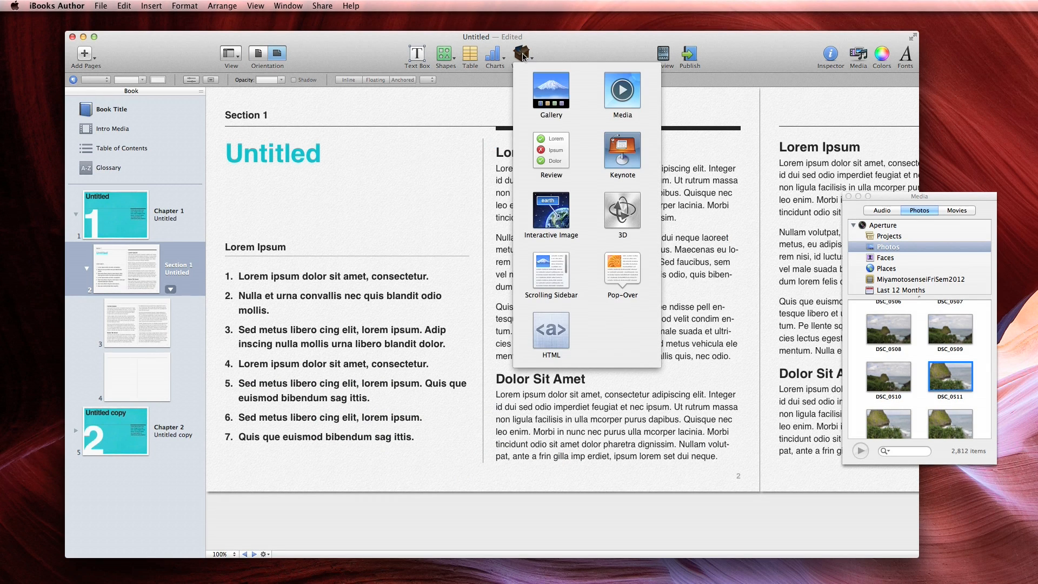
{"action": "left_click", "coordinate": [551, 90]}
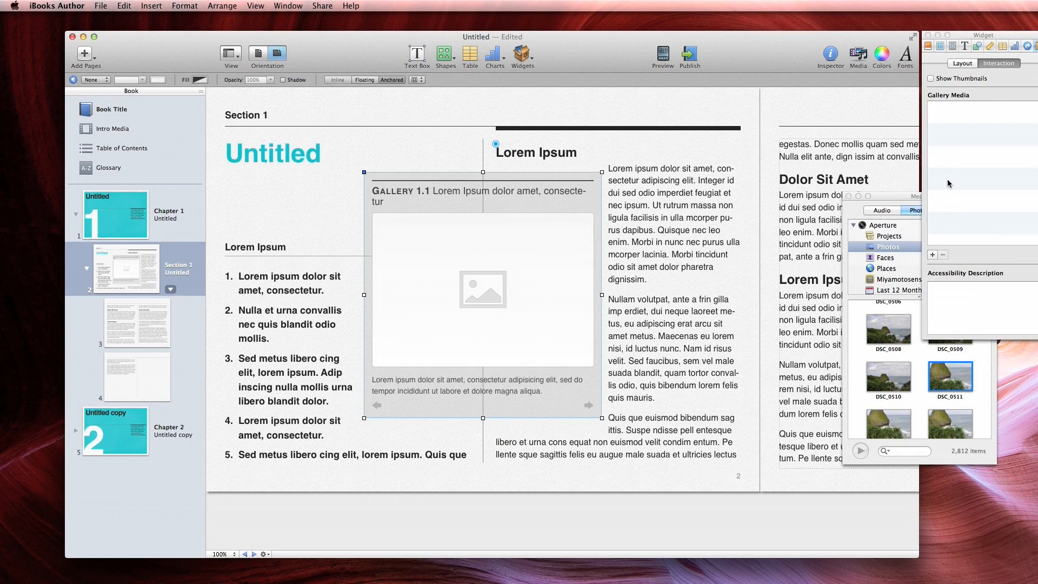
{"action": "left_click_drag", "start_coordinate": [950, 380], "coordinate": [973, 205]}
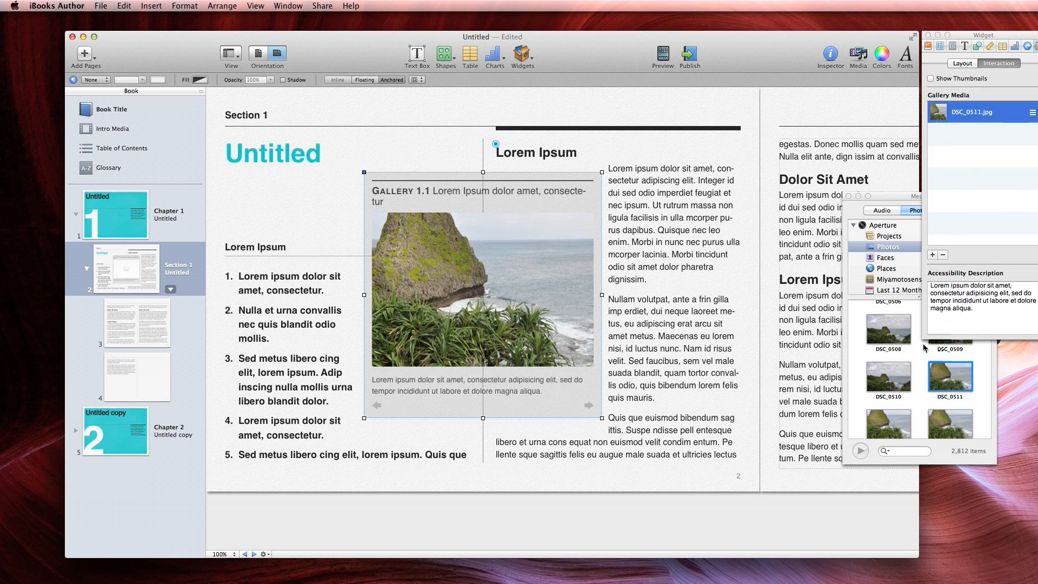
{"action": "left_click_drag", "start_coordinate": [888, 377], "coordinate": [985, 181]}
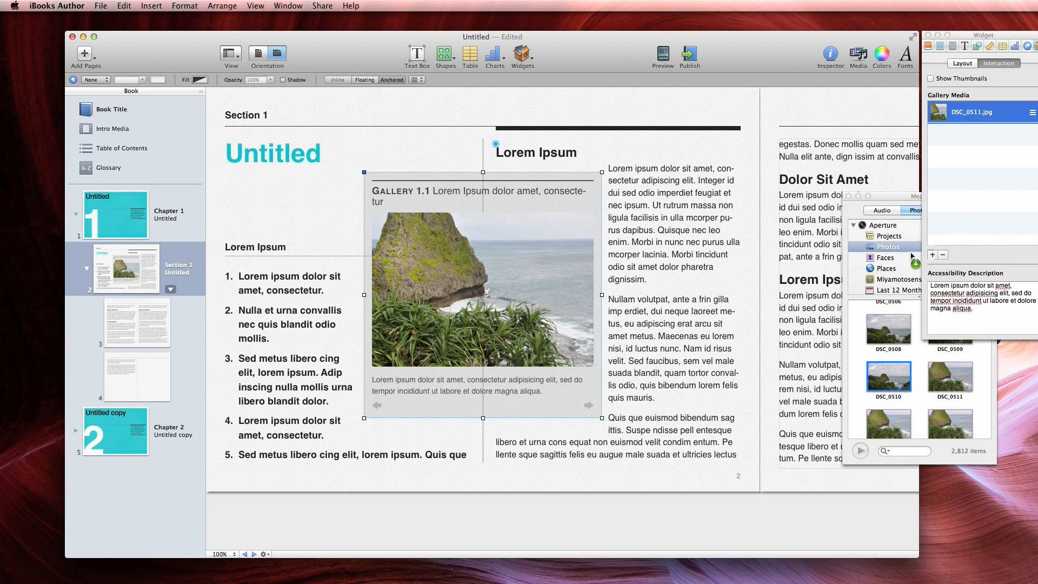
{"action": "left_click_drag", "start_coordinate": [950, 423], "coordinate": [979, 158]}
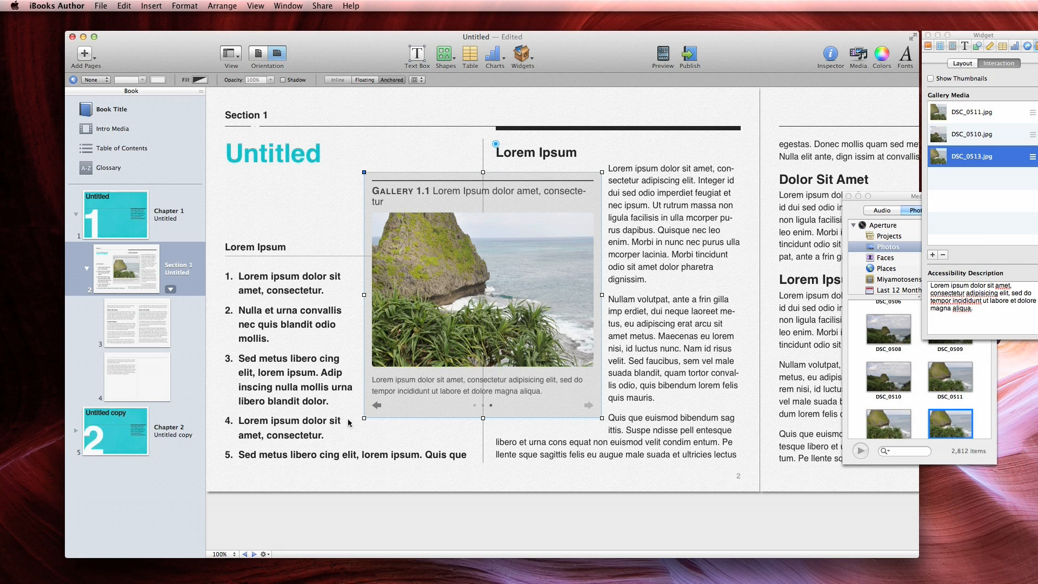
{"action": "left_click", "coordinate": [377, 407]}
{"action": "left_click", "coordinate": [378, 407]}
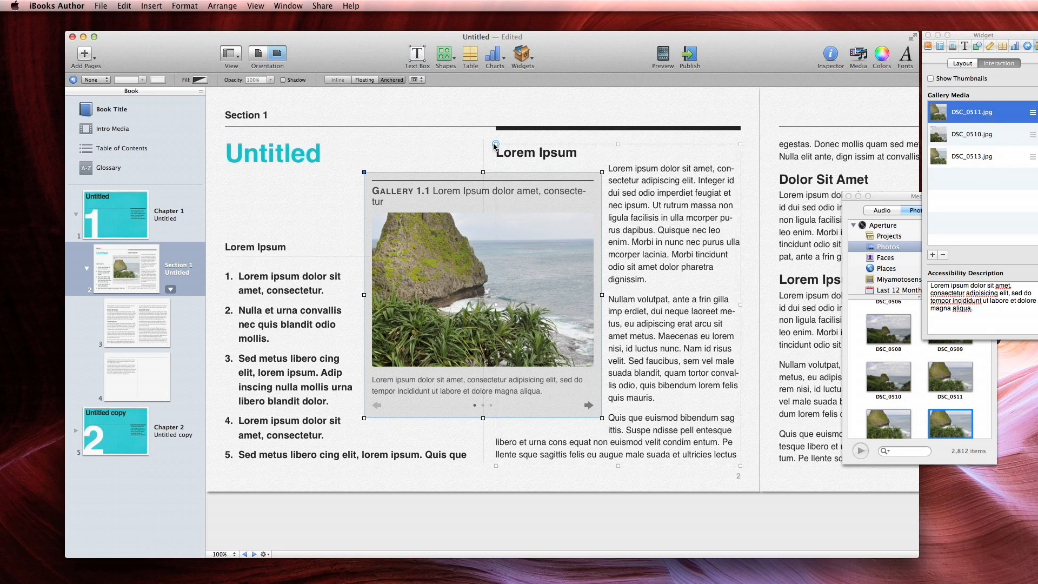
Anchor the gallery to the "Quis que euismod" paragraph and check its placement beside the text in portrait orientation
{"action": "mouse_move", "coordinate": [494, 144]}
{"action": "left_mouse_down"}
{"action": "mouse_move", "coordinate": [485, 167]}
{"action": "mouse_move", "coordinate": [494, 146]}
{"action": "mouse_move", "coordinate": [495, 222]}
{"action": "mouse_move", "coordinate": [524, 351]}
{"action": "mouse_move", "coordinate": [520, 460]}
{"action": "mouse_move", "coordinate": [491, 466]}
{"action": "mouse_move", "coordinate": [518, 439]}
{"action": "mouse_move", "coordinate": [609, 430]}
{"action": "mouse_move", "coordinate": [608, 414]}
{"action": "left_mouse_up"}
{"action": "left_click", "coordinate": [259, 54]}
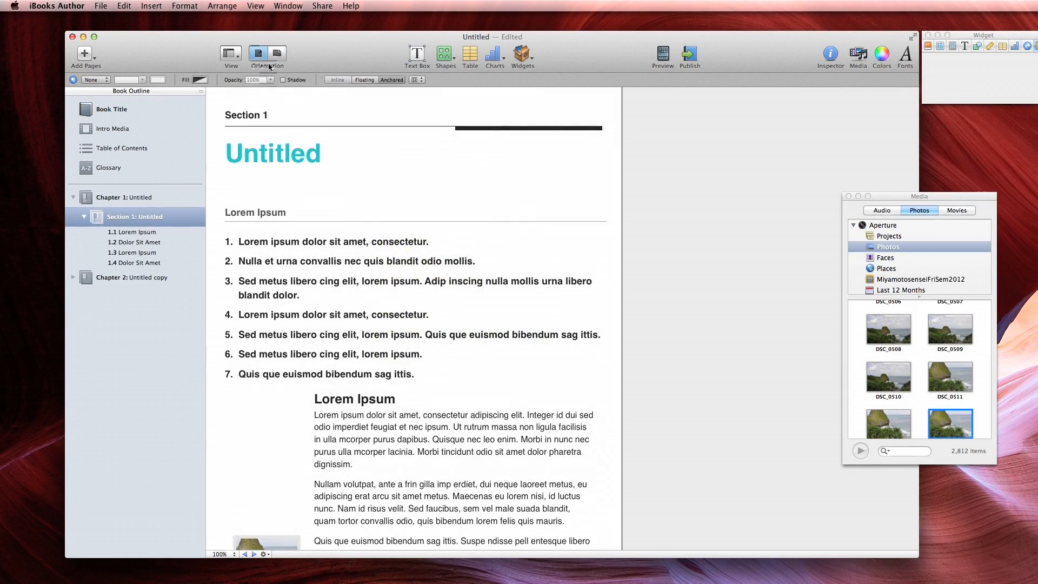
{"action": "scroll", "coordinate": [373, 181], "scroll_direction": "down", "scroll_amount": 10}
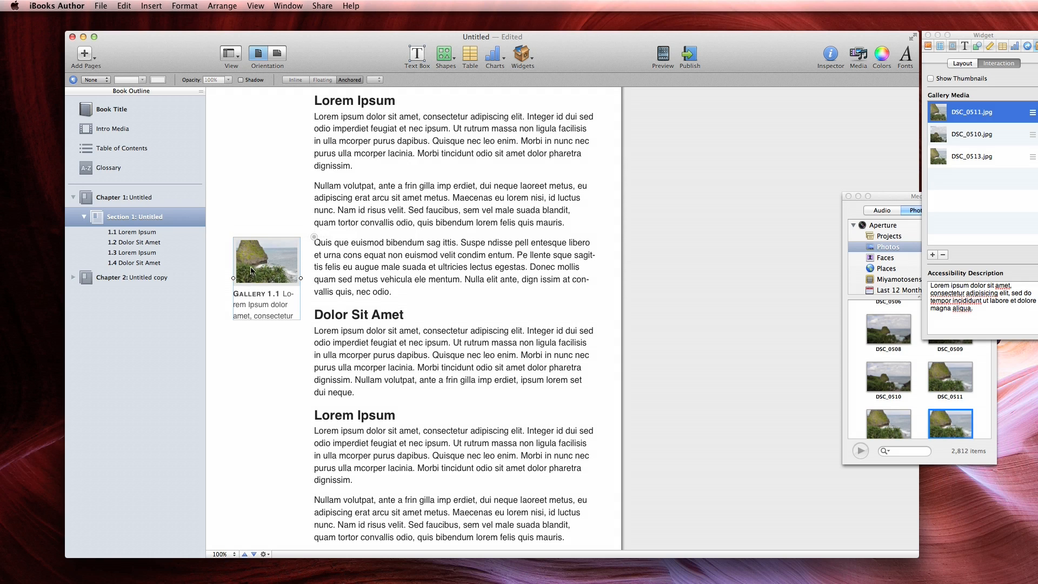
{"action": "mouse_move", "coordinate": [258, 269]}
{"action": "scroll", "coordinate": [274, 333], "scroll_direction": "down", "scroll_amount": 15}
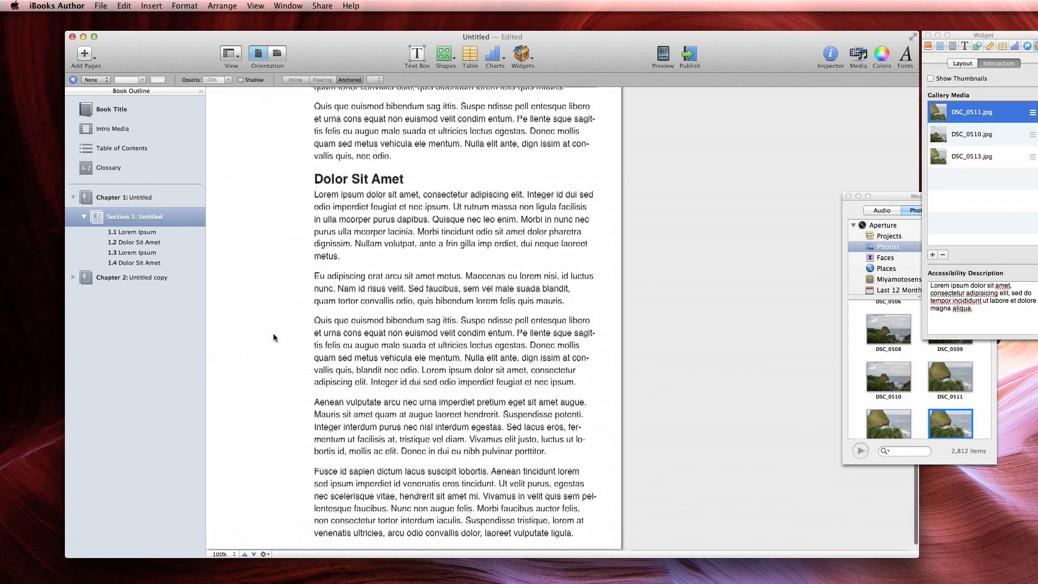
{"action": "scroll", "coordinate": [274, 338], "scroll_direction": "up", "scroll_amount": 10}
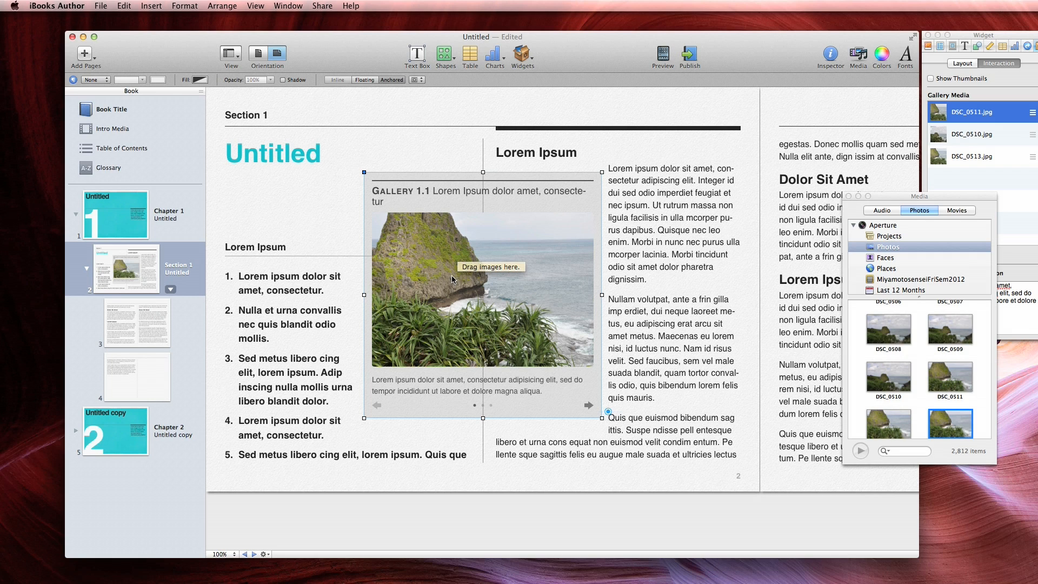
Look through pages 2 to 4 of Section 1 in landscape to examine how the text flows between pages
{"action": "scroll", "coordinate": [643, 270], "scroll_direction": "right", "scroll_amount": 3}
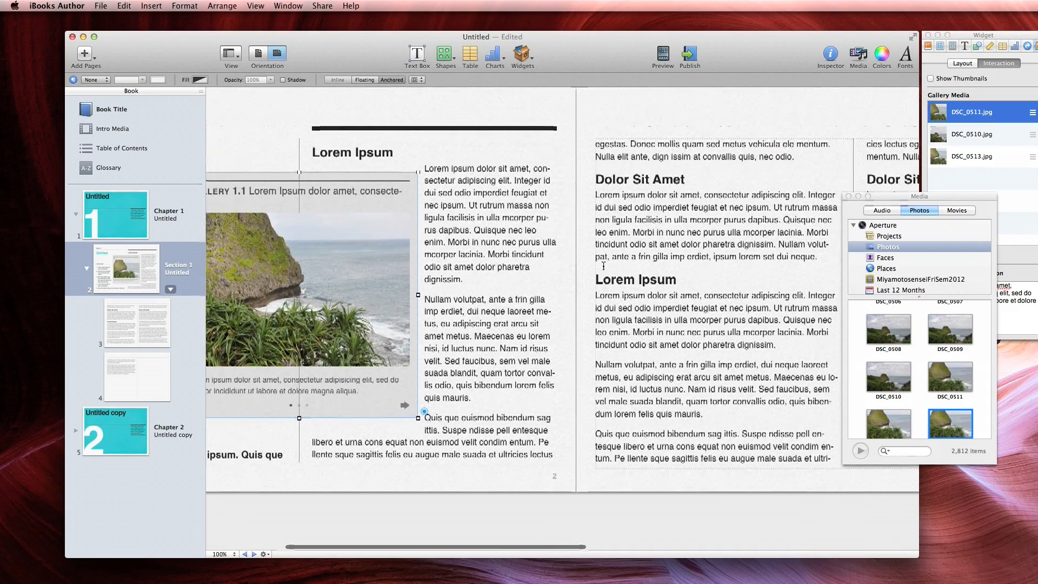
{"action": "left_click", "coordinate": [134, 330]}
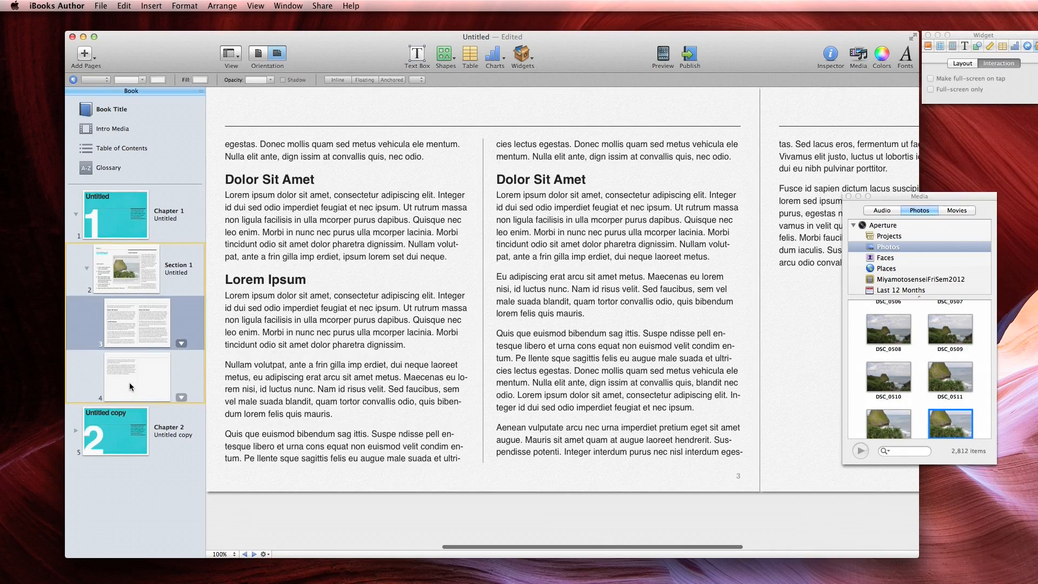
{"action": "left_click", "coordinate": [129, 382]}
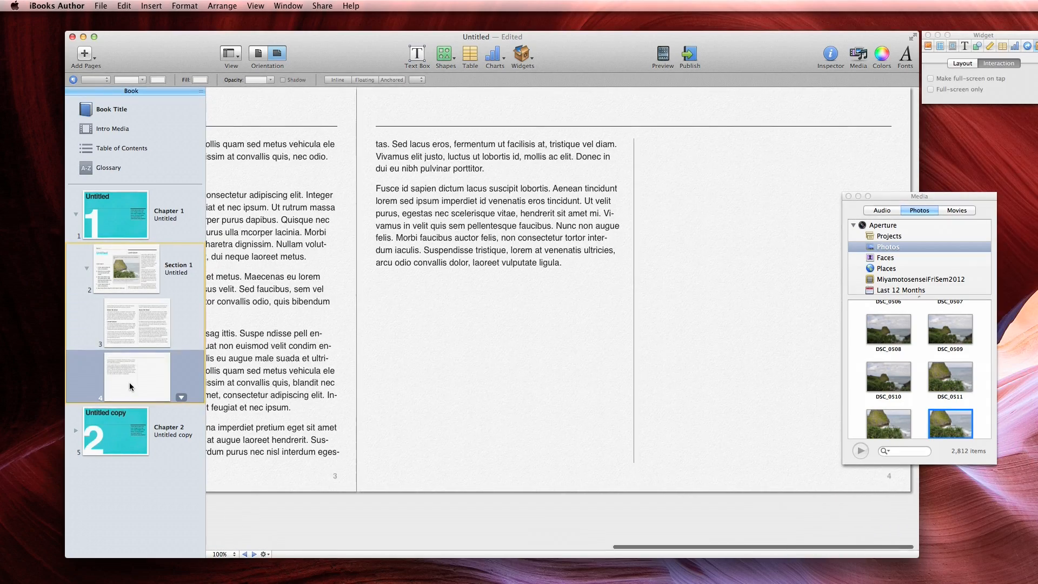
{"action": "left_click", "coordinate": [150, 339]}
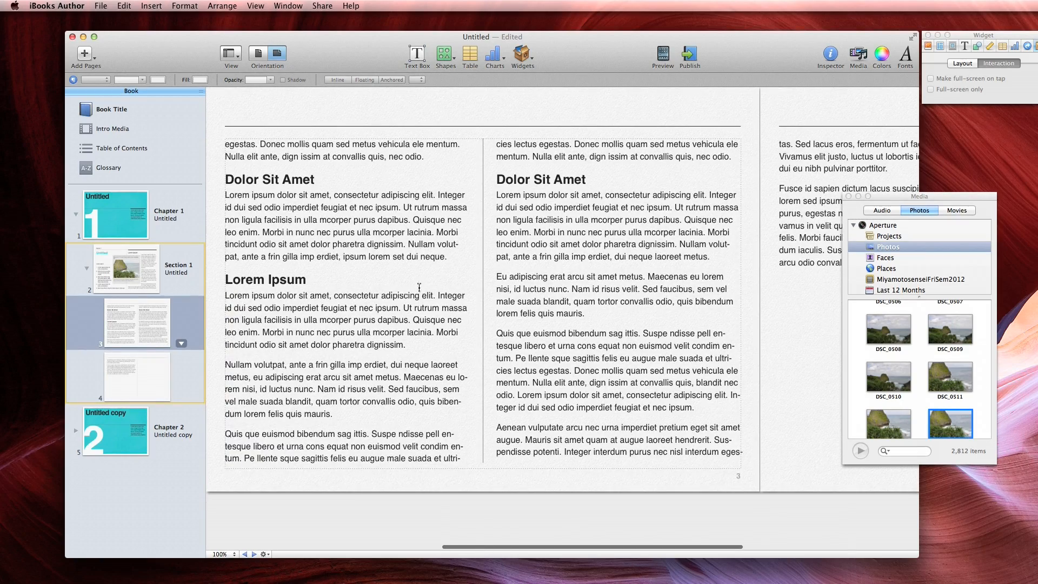
{"action": "left_click", "coordinate": [106, 279]}
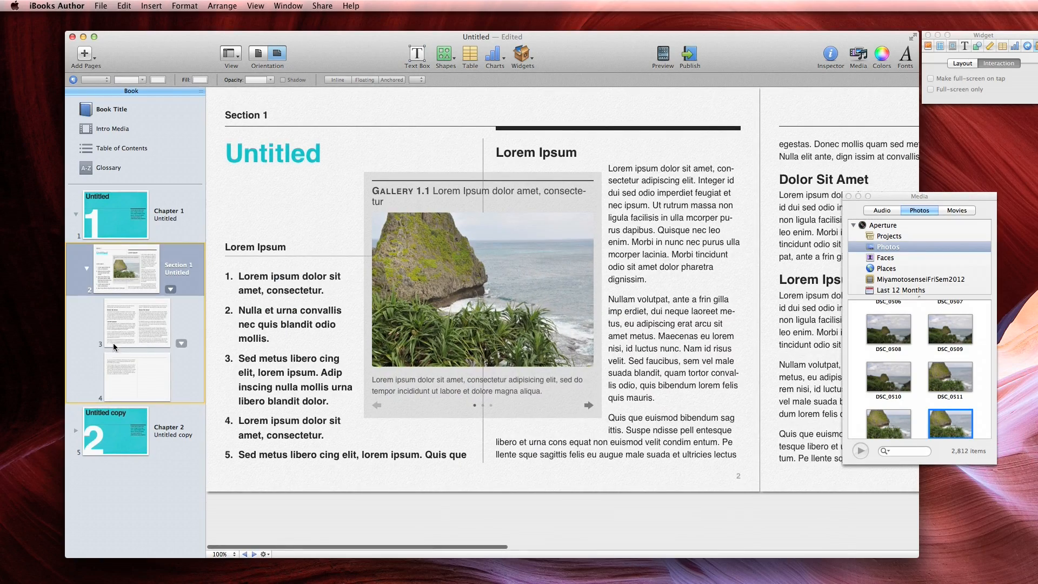
{"action": "left_click", "coordinate": [131, 389]}
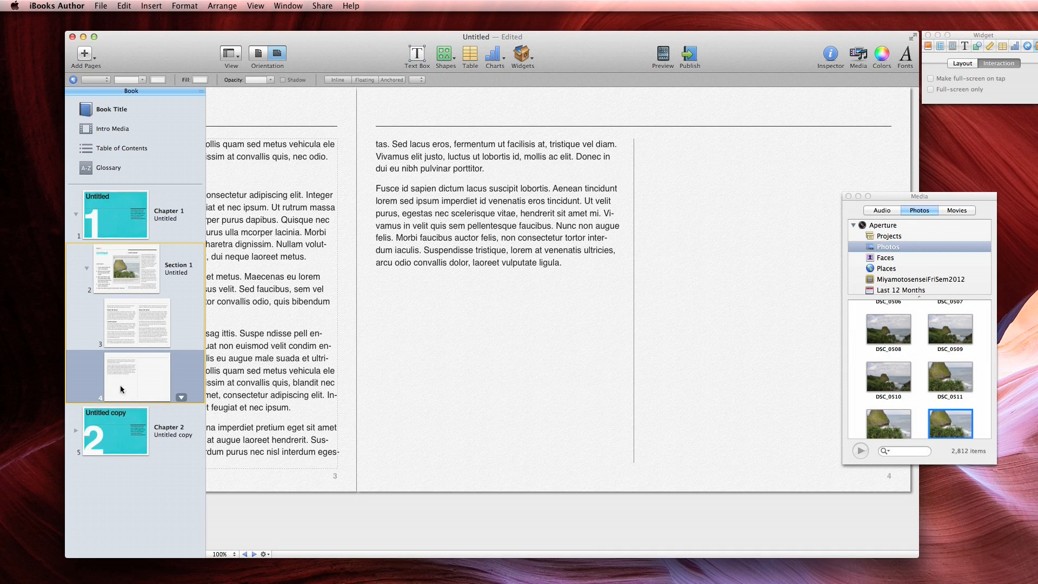
{"action": "left_click_drag", "start_coordinate": [119, 394], "coordinate": [122, 371]}
{"action": "left_click", "coordinate": [503, 199]}
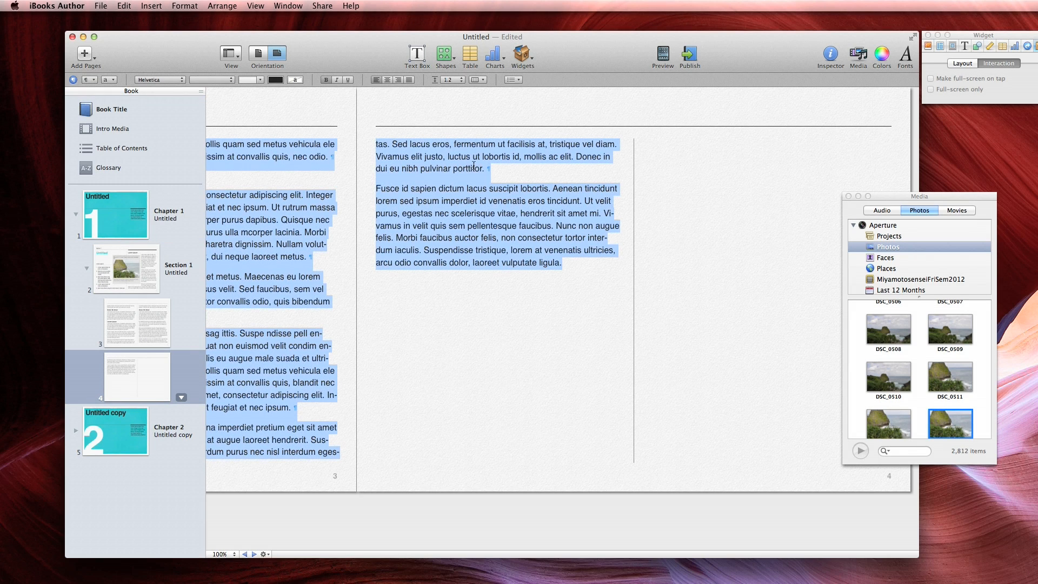
Insert a Media widget on page 4 and move it further into the first text column so the text wraps beside it
{"action": "left_click", "coordinate": [523, 57]}
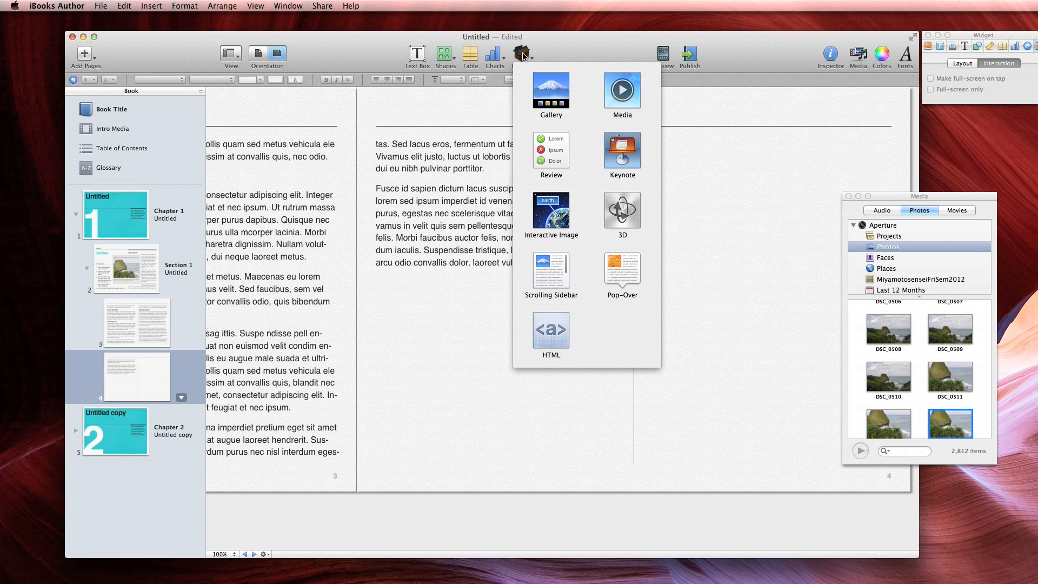
{"action": "left_click", "coordinate": [624, 103]}
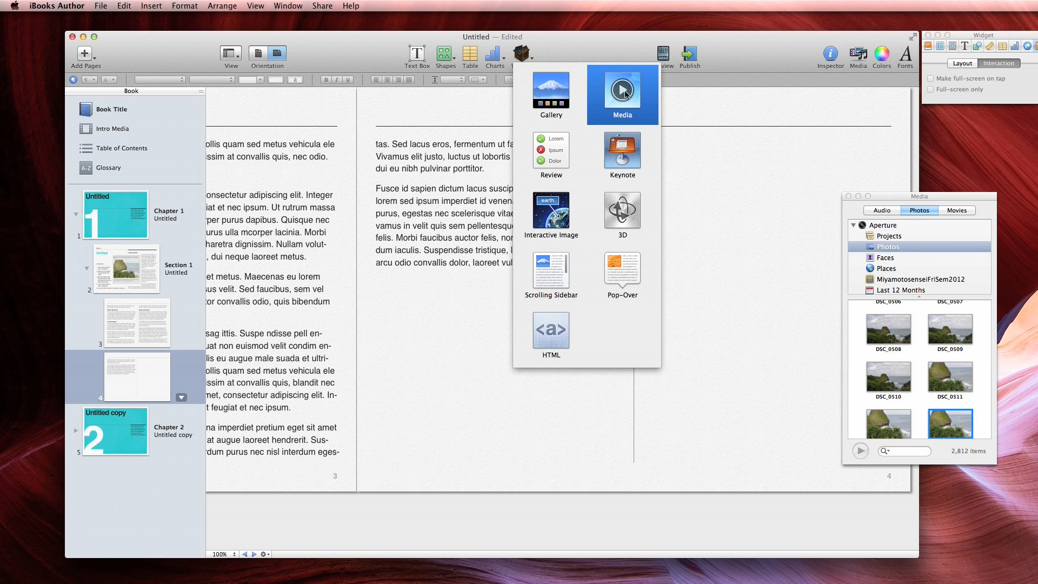
{"action": "left_click", "coordinate": [623, 93]}
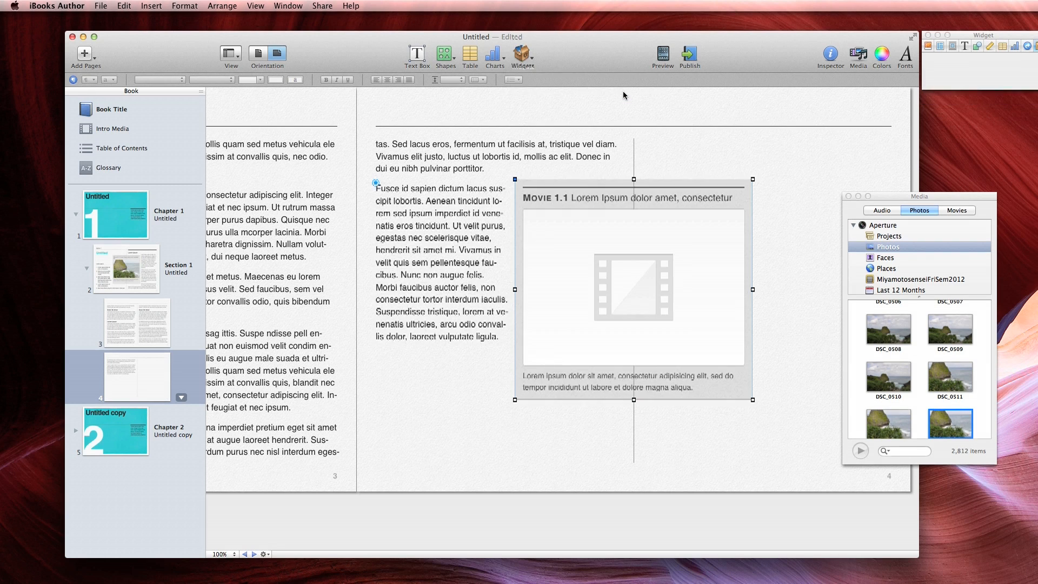
{"action": "left_click_drag", "start_coordinate": [596, 186], "coordinate": [535, 186]}
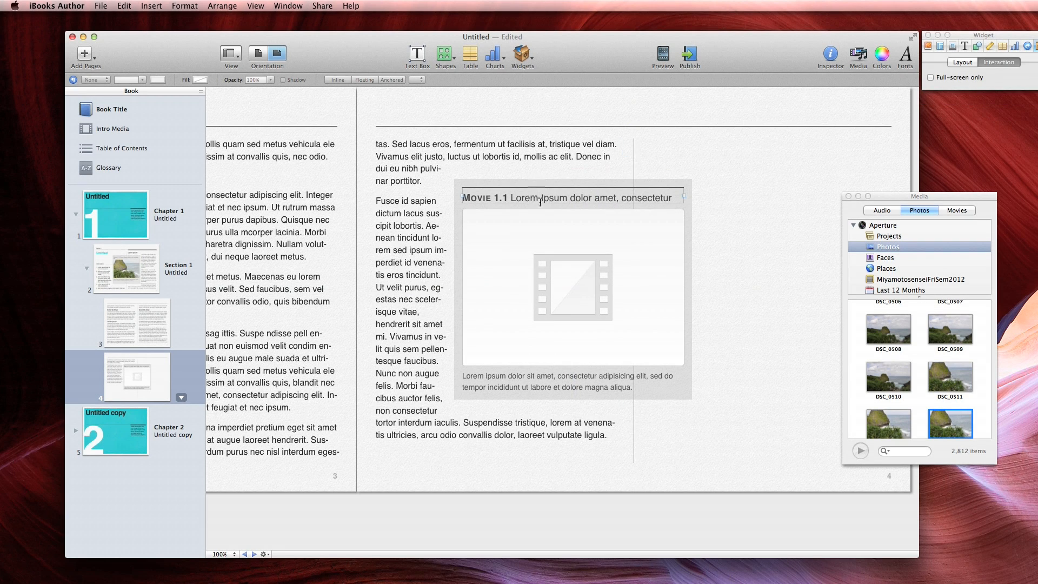
Reposition the book window and the Widget inspector so that the whole inspector is in view
{"action": "left_click", "coordinate": [577, 186]}
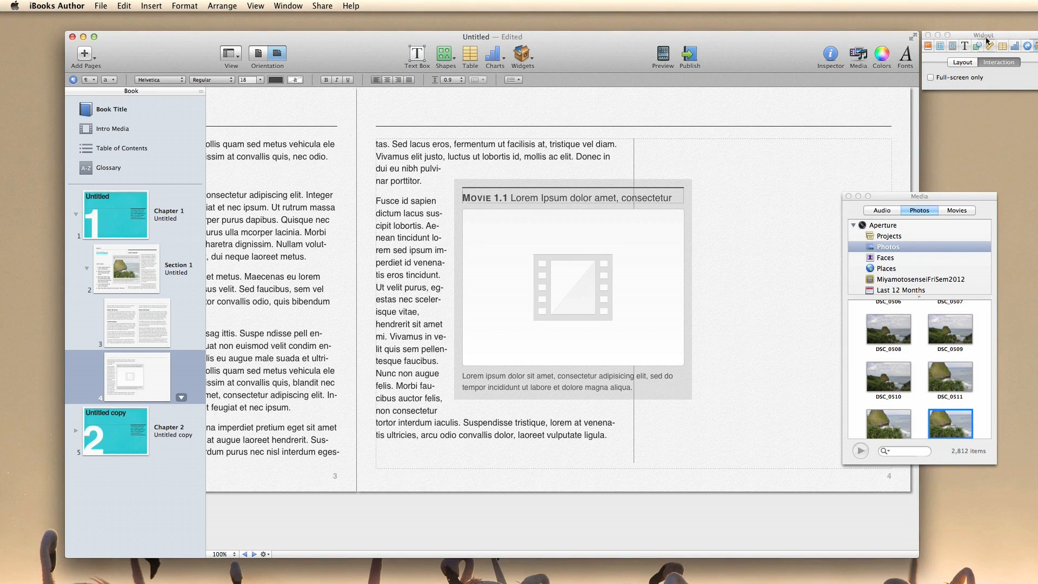
{"action": "left_click_drag", "start_coordinate": [779, 44], "coordinate": [729, 41]}
{"action": "left_click_drag", "start_coordinate": [1001, 33], "coordinate": [966, 30]}
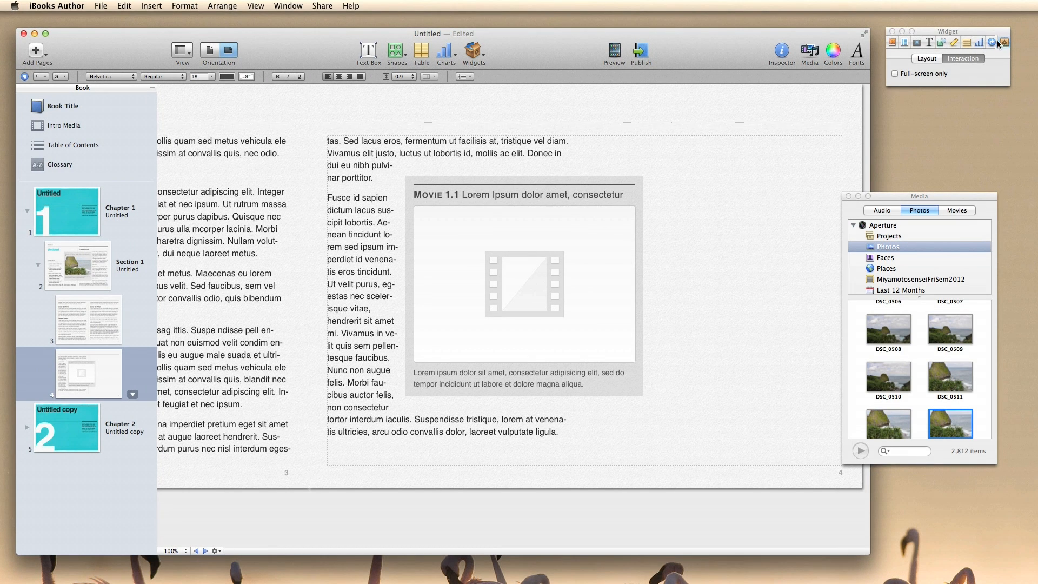
Change the background of page 4's movie widget to an Advanced Gradient Fill
{"action": "left_click", "coordinate": [567, 187]}
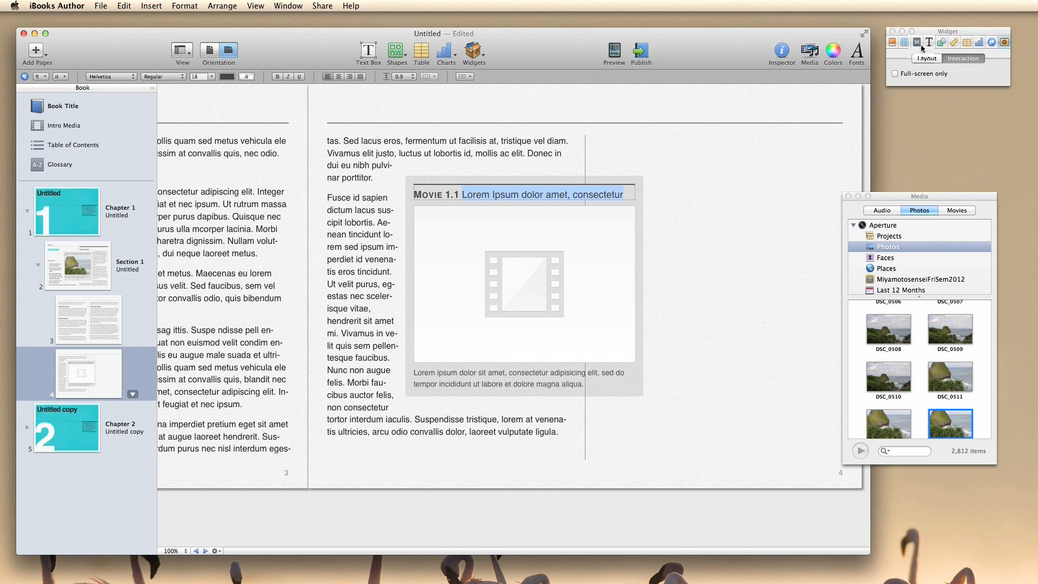
{"action": "left_click", "coordinate": [893, 43]}
{"action": "left_click", "coordinate": [941, 44]}
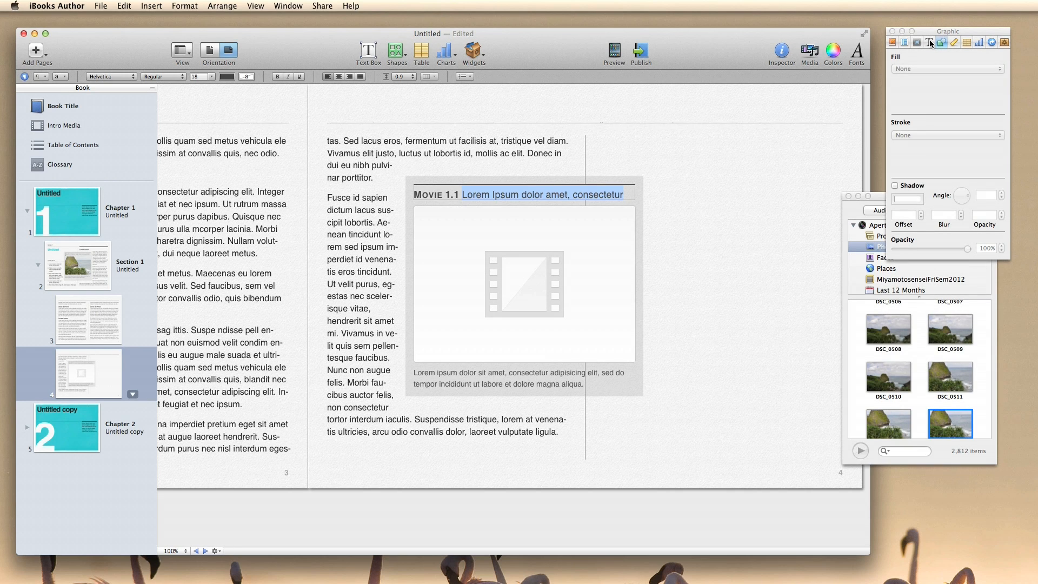
{"action": "left_click", "coordinate": [647, 201]}
{"action": "left_click", "coordinate": [638, 201]}
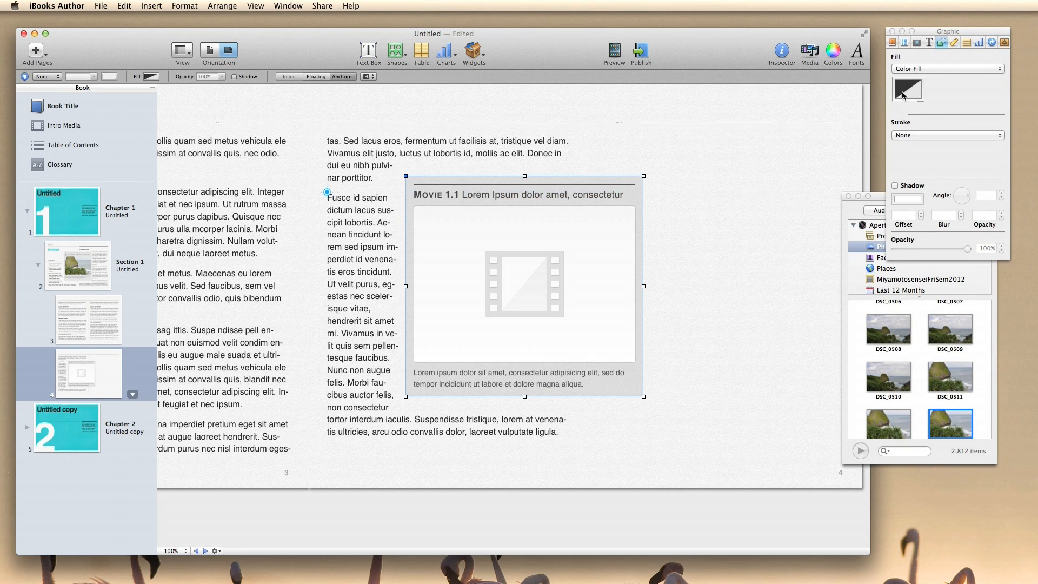
{"action": "left_click", "coordinate": [920, 74]}
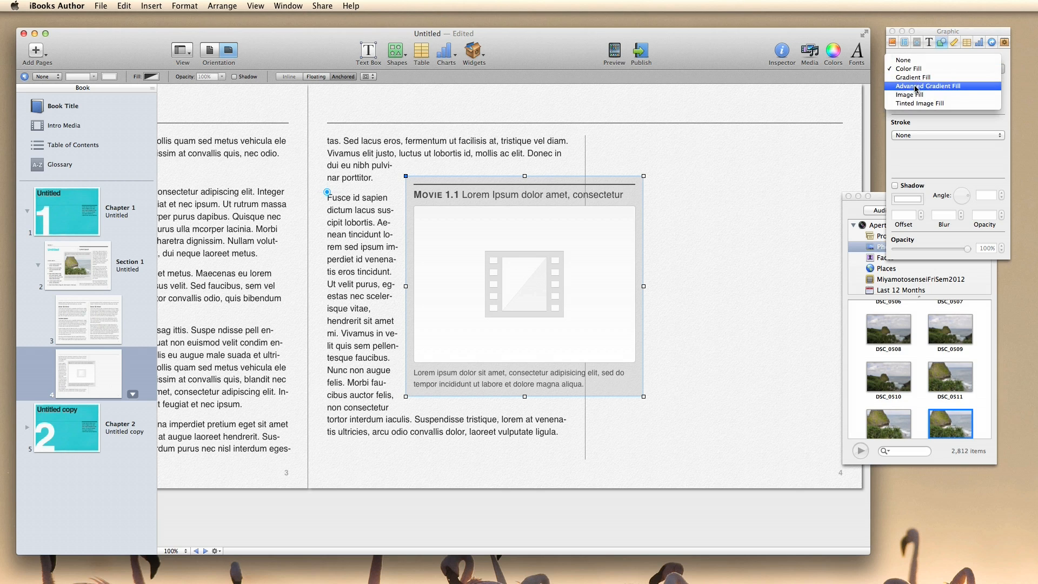
{"action": "left_click", "coordinate": [916, 89]}
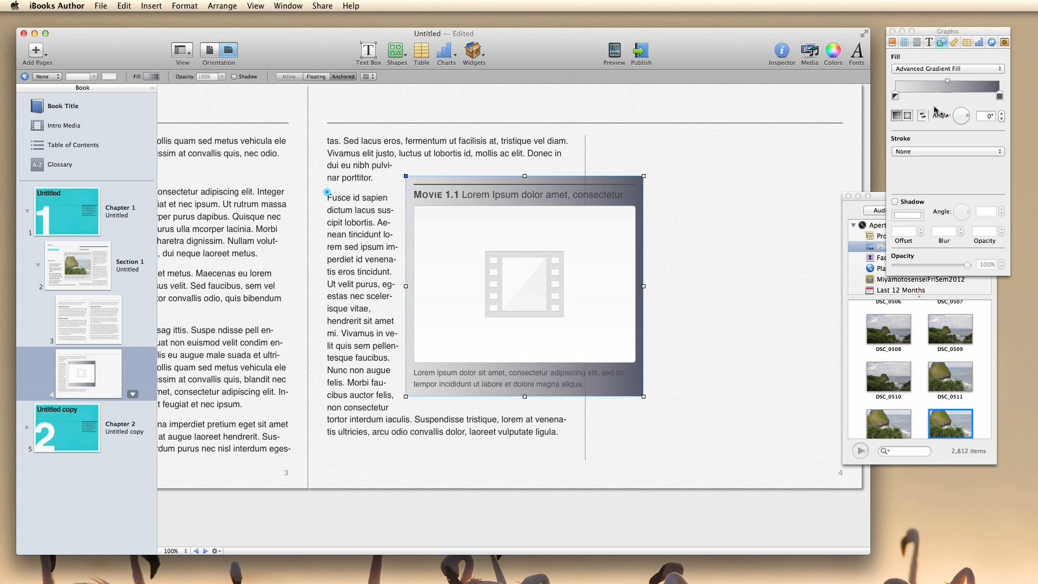
Add a Blueberry stop near the start of the movie widget's gradient and set its end stop to Snow
{"action": "left_click", "coordinate": [897, 97]}
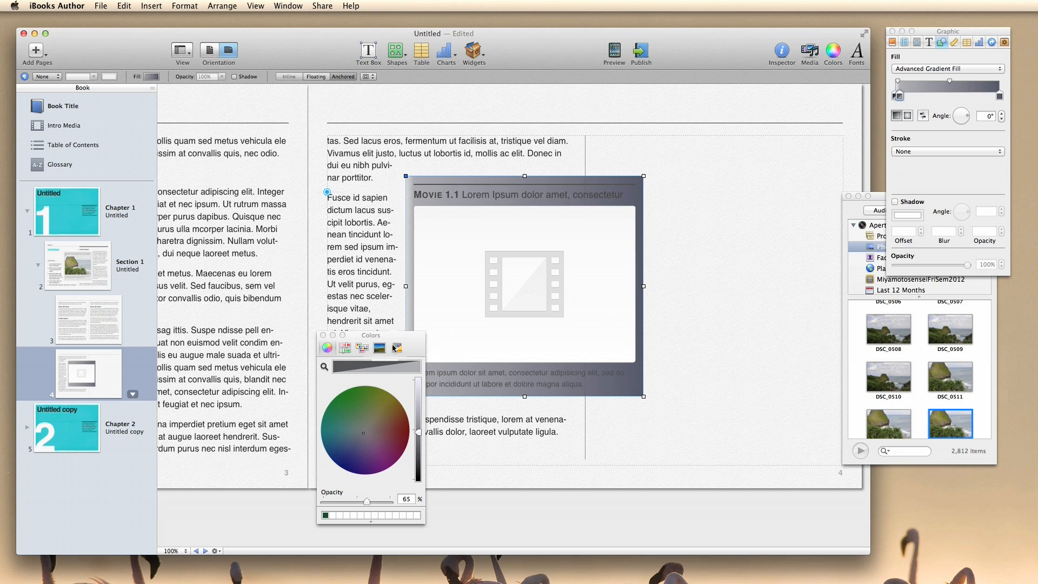
{"action": "left_click", "coordinate": [397, 348]}
{"action": "left_click", "coordinate": [379, 427]}
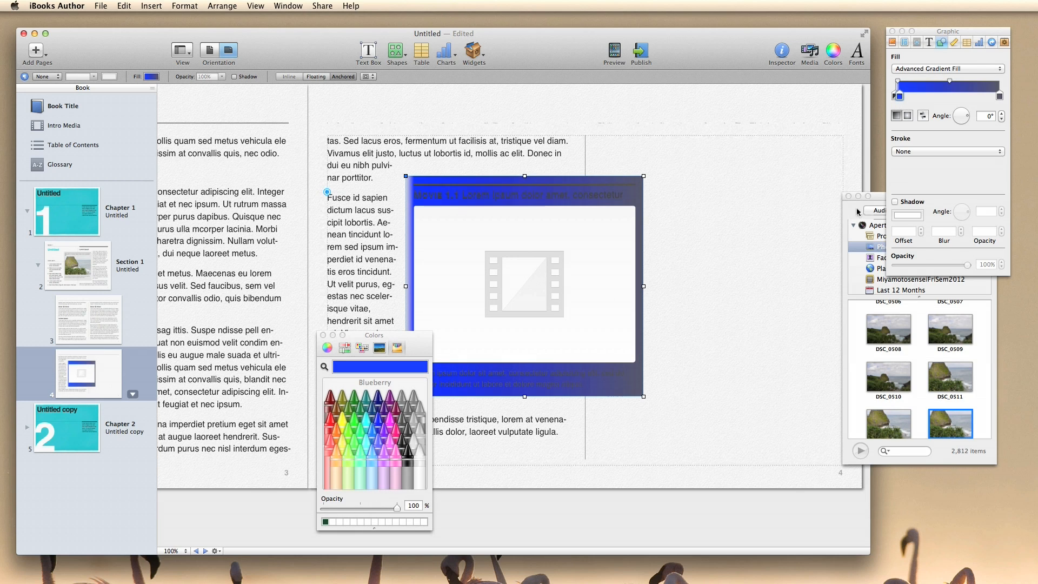
{"action": "left_click", "coordinate": [998, 97]}
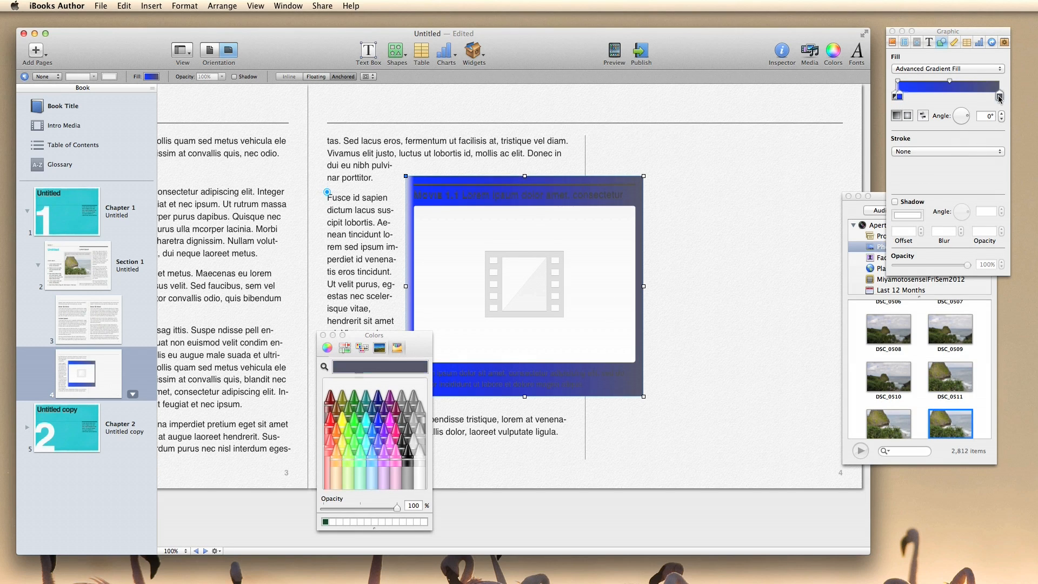
{"action": "left_click", "coordinate": [417, 461]}
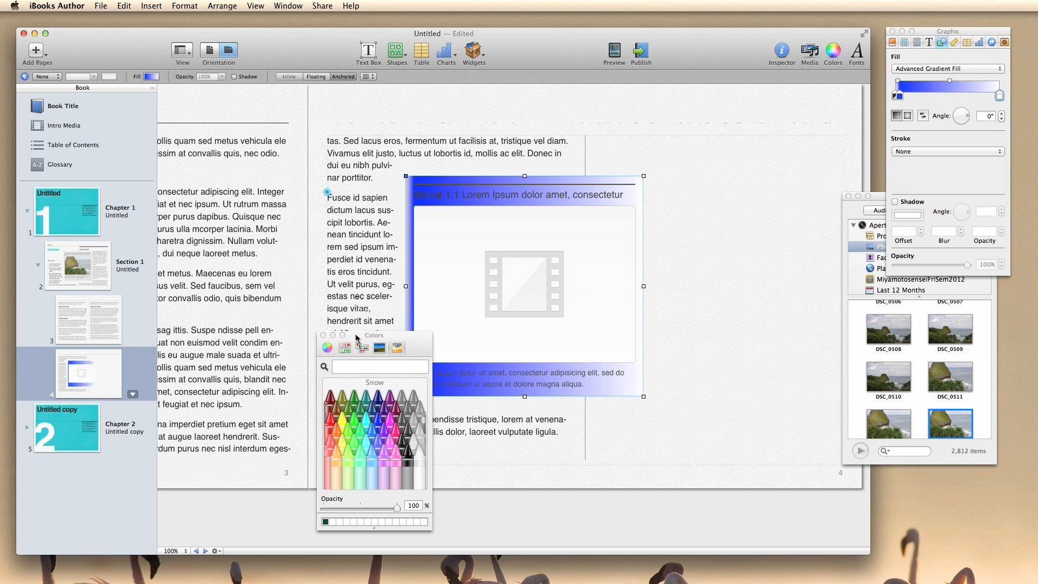
Recolor the gradient's Blueberry stop to Aqua and close the color picker
{"action": "left_click", "coordinate": [900, 97]}
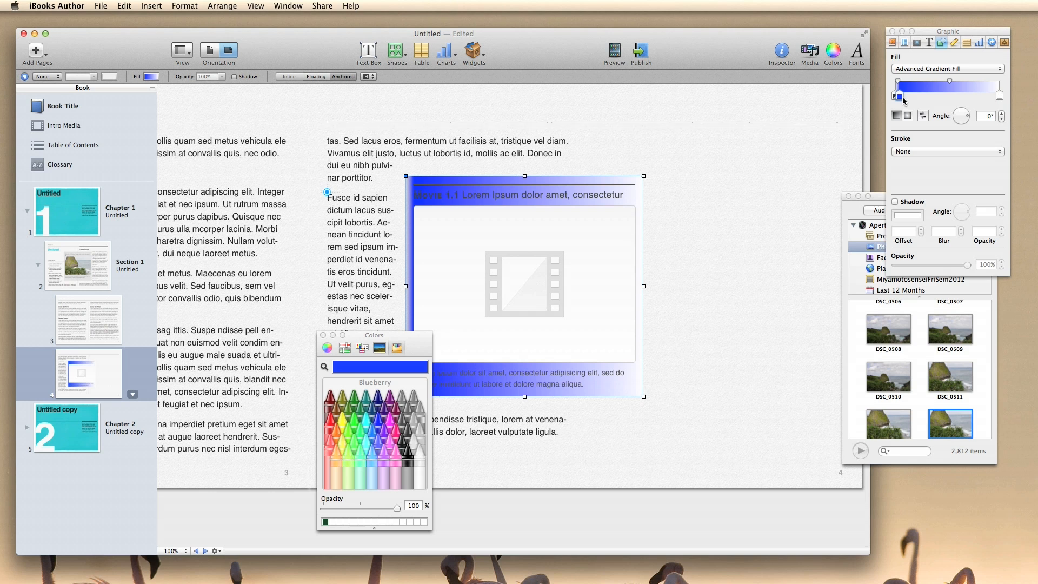
{"action": "left_click", "coordinate": [371, 440]}
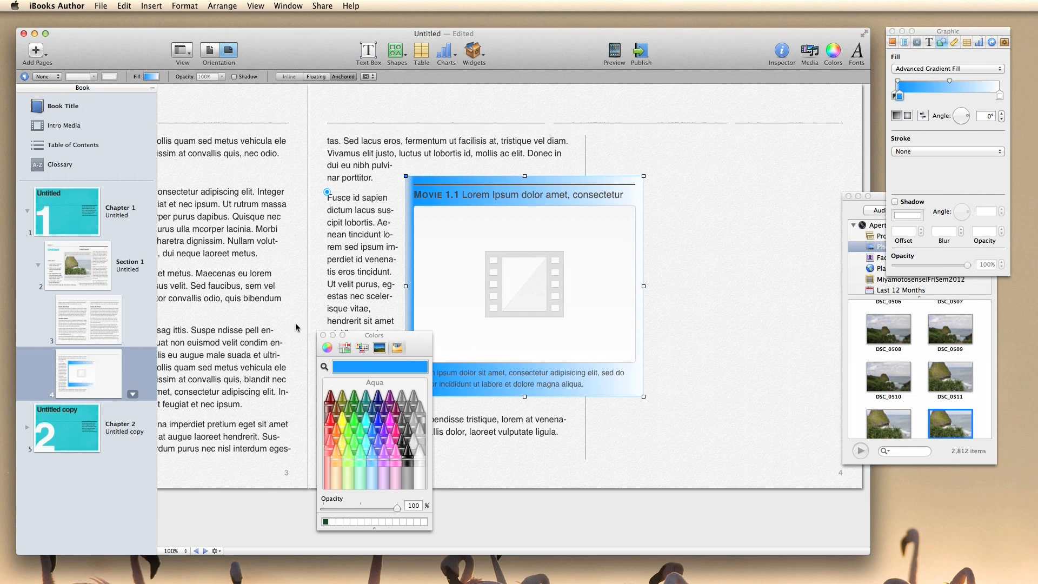
{"action": "left_click", "coordinate": [322, 335]}
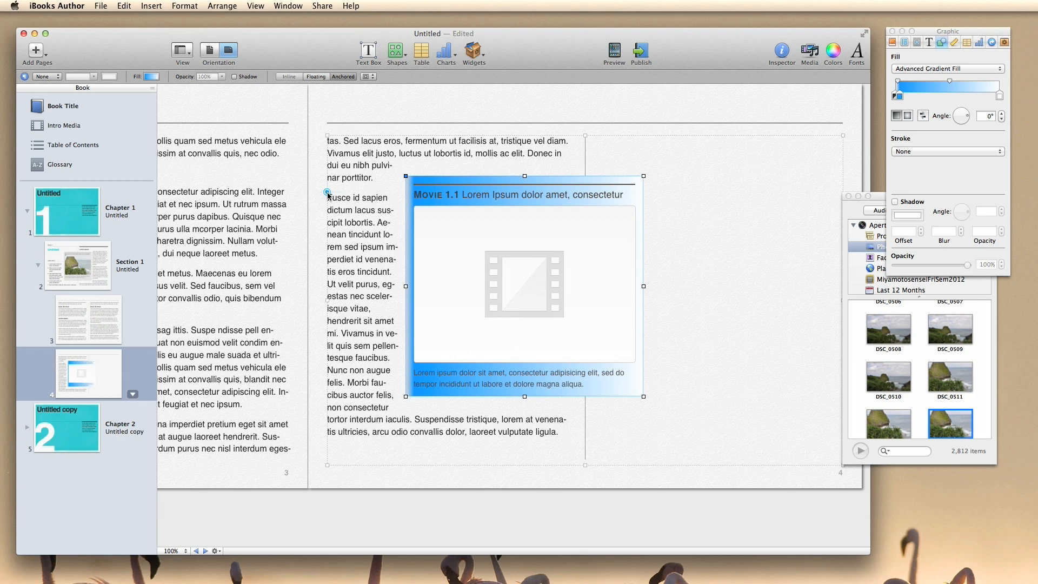
Preview the section and its widgets in portrait orientation and return to landscape
{"action": "left_click", "coordinate": [211, 52]}
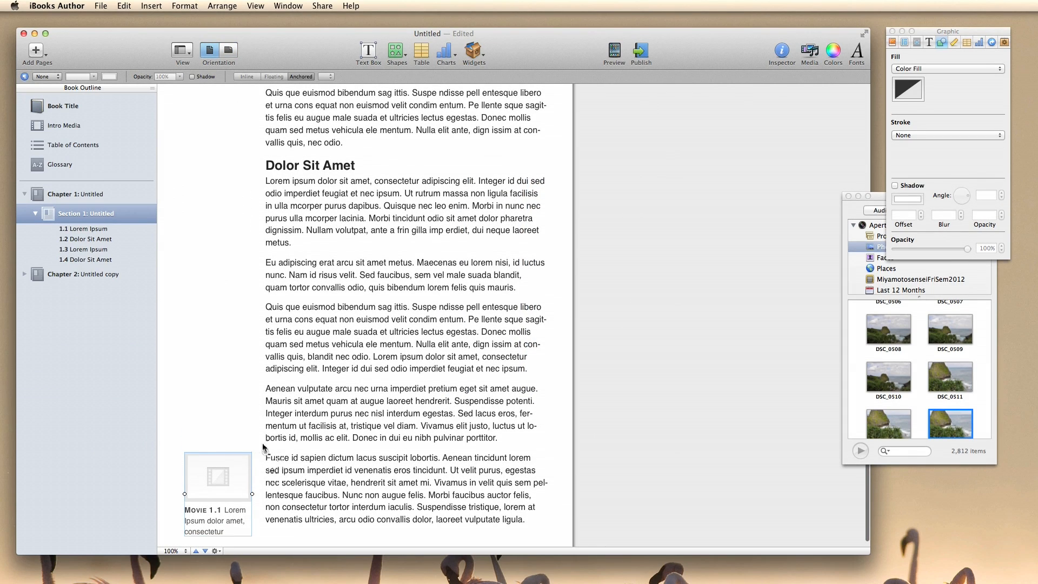
{"action": "scroll", "coordinate": [270, 390], "scroll_direction": "up", "scroll_amount": 10}
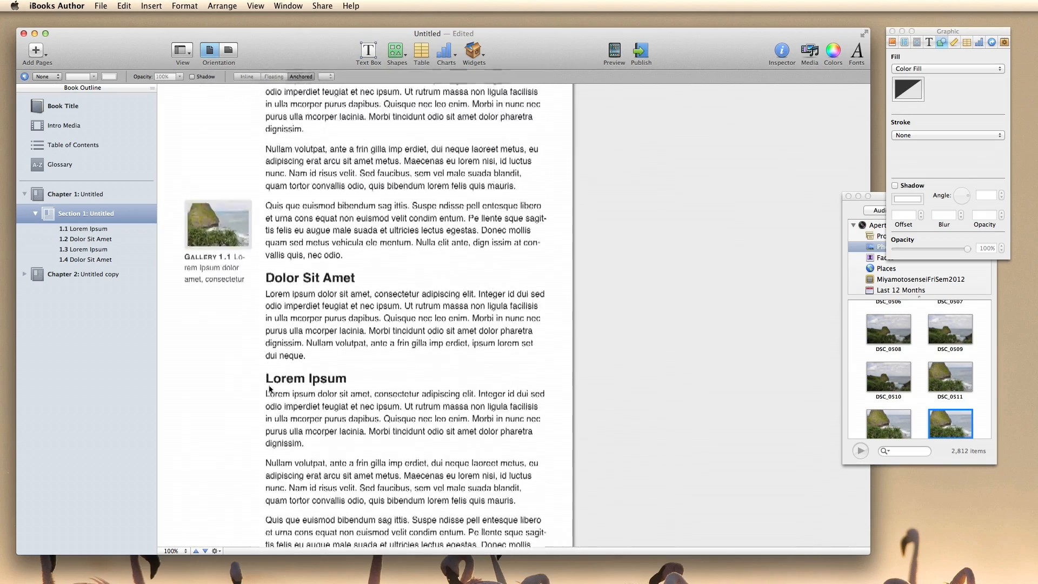
{"action": "scroll", "coordinate": [270, 389], "scroll_direction": "down", "scroll_amount": 4}
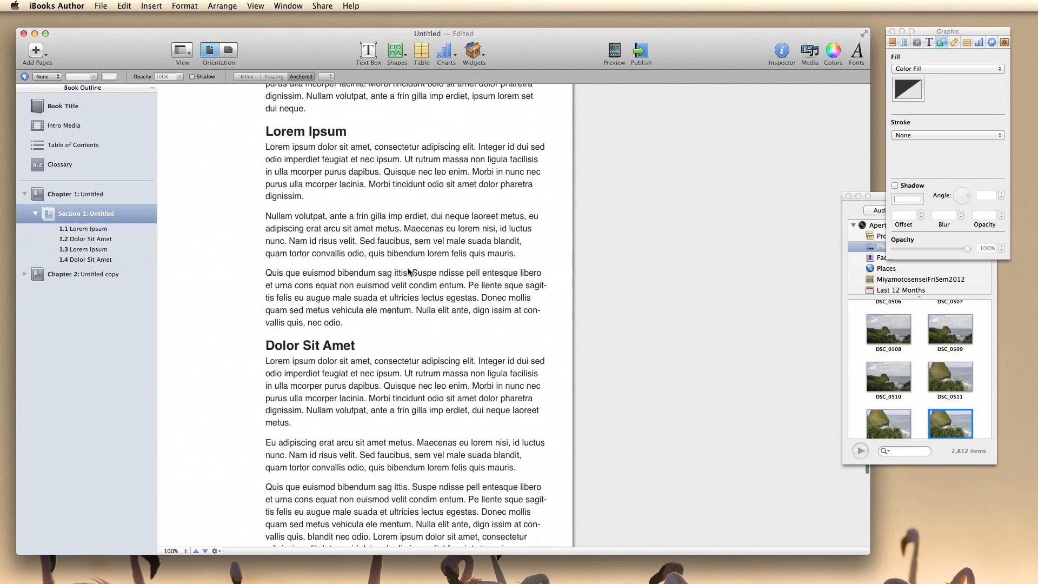
{"action": "left_click", "coordinate": [227, 50]}
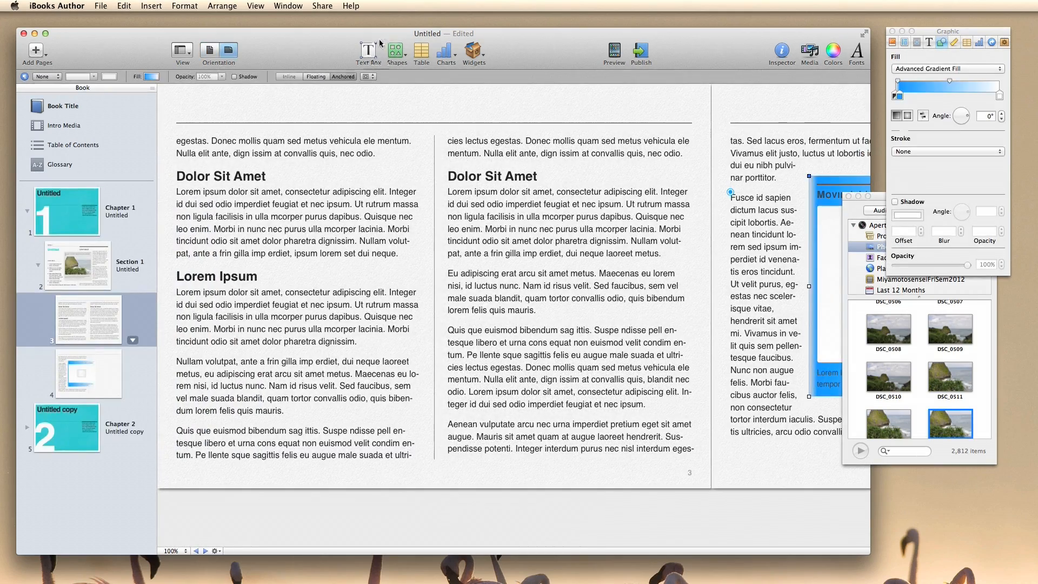
Insert a Review widget on page 3 and mark Answer 4 as the correct answer to its multiple-choice question
{"action": "left_click", "coordinate": [474, 52]}
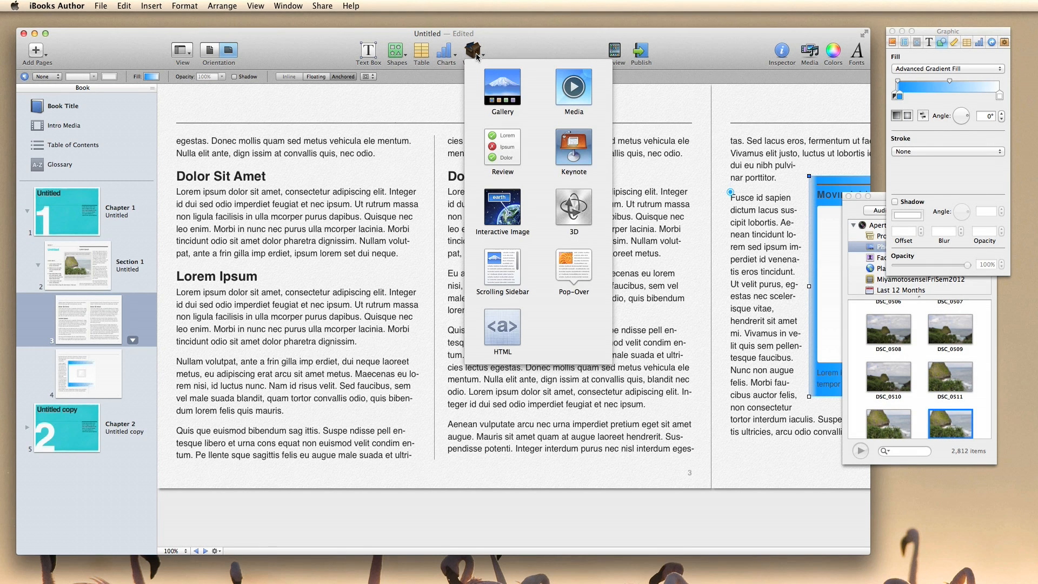
{"action": "left_click", "coordinate": [508, 154]}
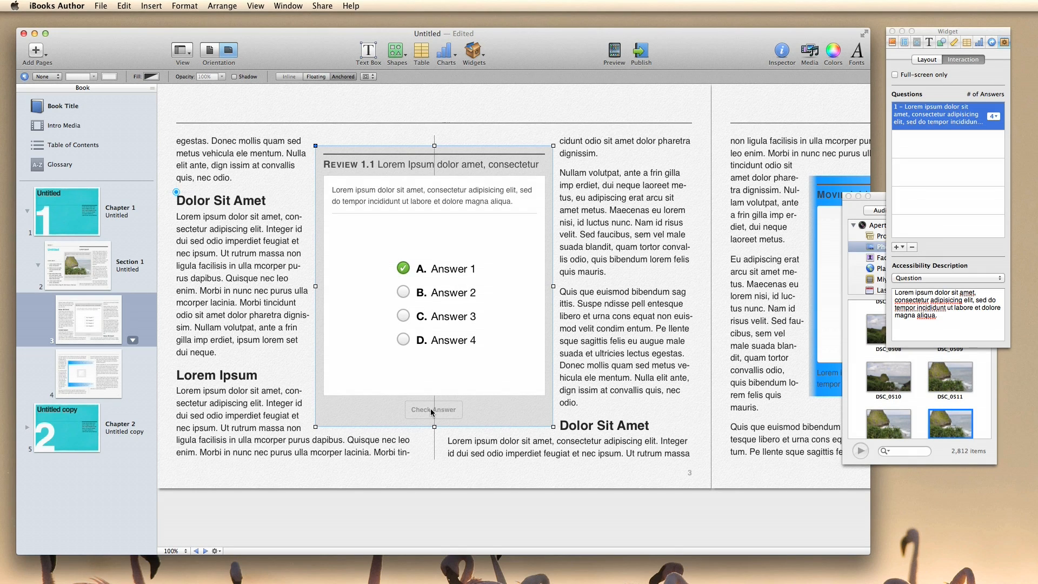
{"action": "left_click", "coordinate": [402, 293]}
{"action": "left_click", "coordinate": [404, 316]}
{"action": "left_click", "coordinate": [402, 341]}
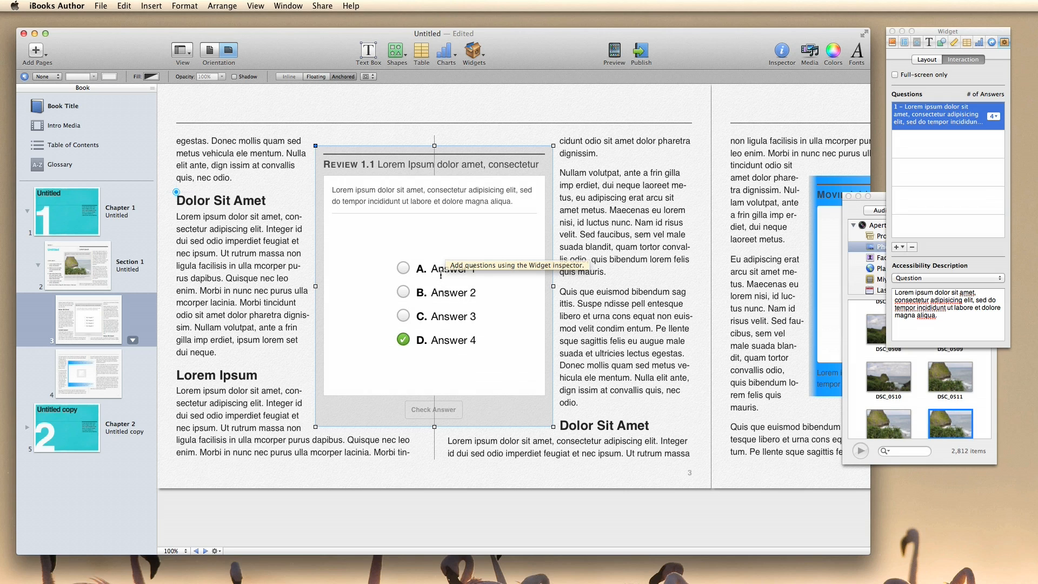
Add a Drag Label to Target question to the review widget and move the Label 1 and Label 2 targets to opposite sides of its image
{"action": "left_click", "coordinate": [995, 278]}
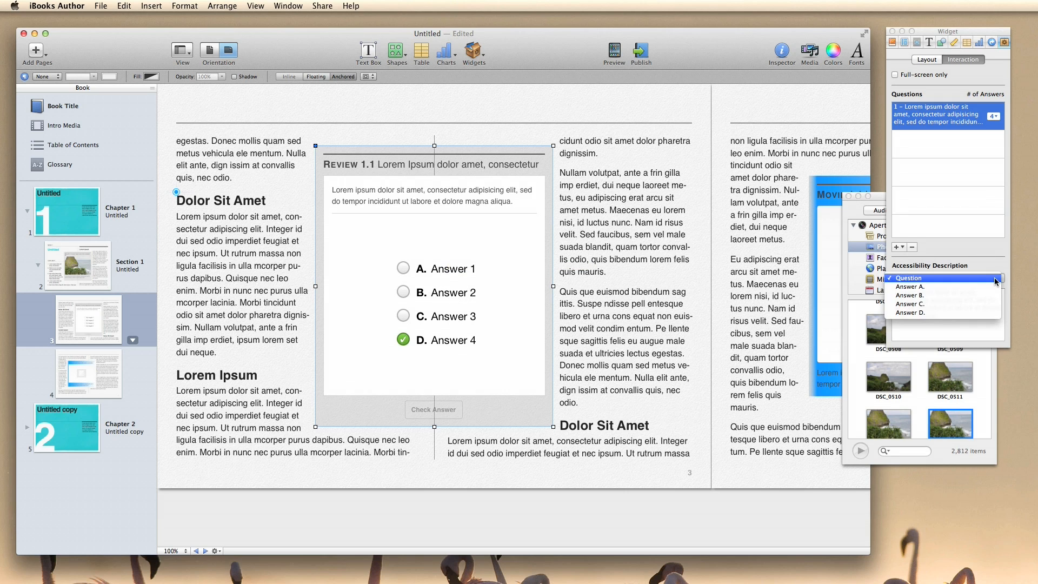
{"action": "left_click", "coordinate": [981, 278]}
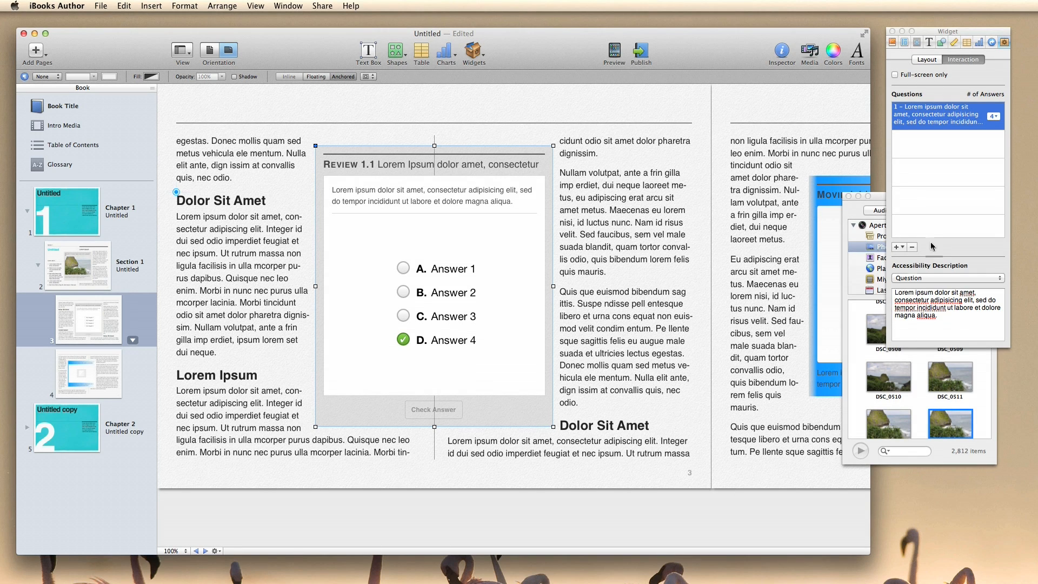
{"action": "left_click", "coordinate": [901, 246]}
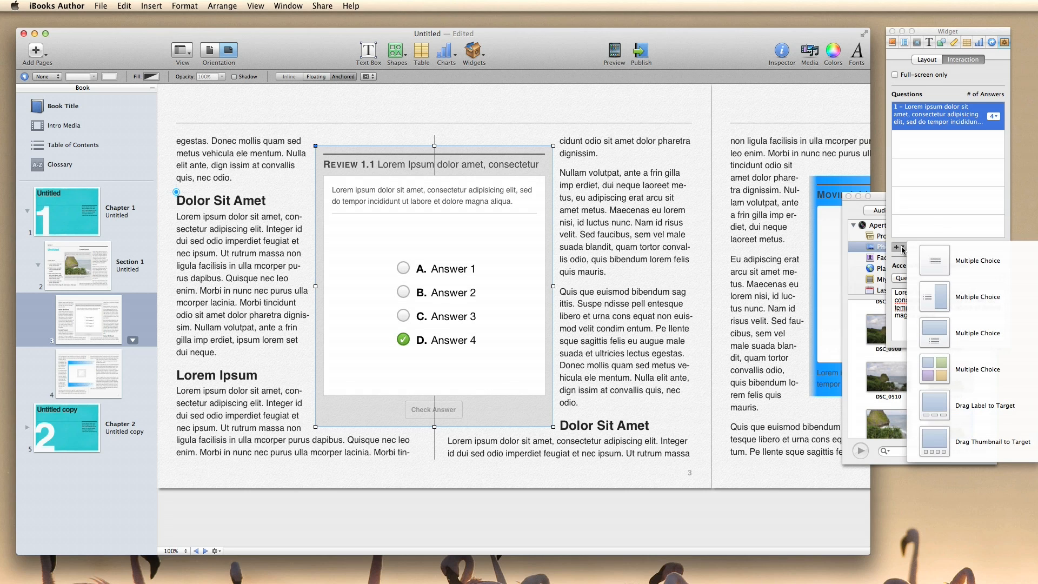
{"action": "left_click", "coordinate": [978, 406]}
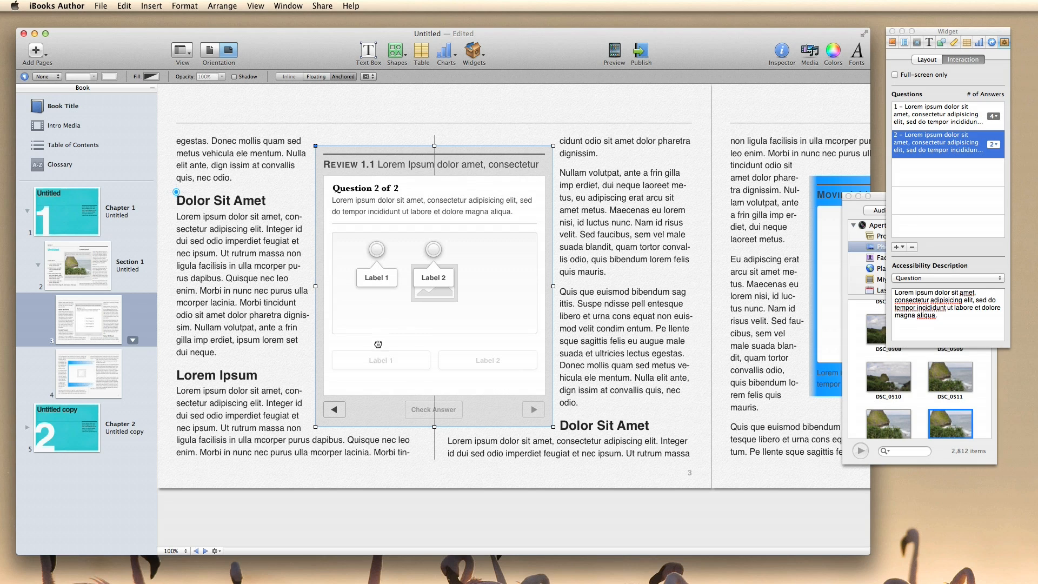
{"action": "left_click_drag", "start_coordinate": [376, 250], "coordinate": [512, 301]}
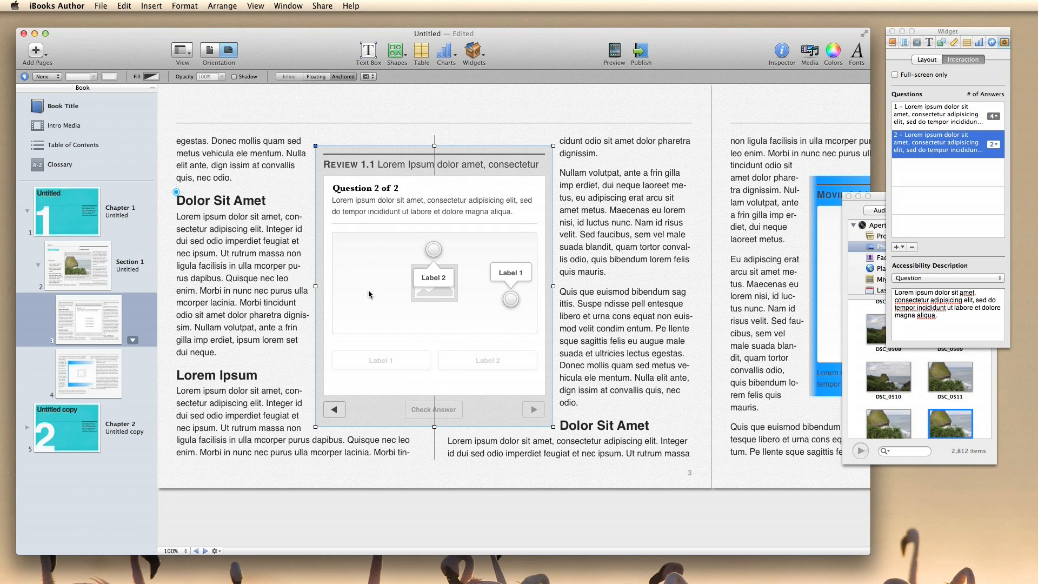
{"action": "left_click_drag", "start_coordinate": [431, 252], "coordinate": [361, 266]}
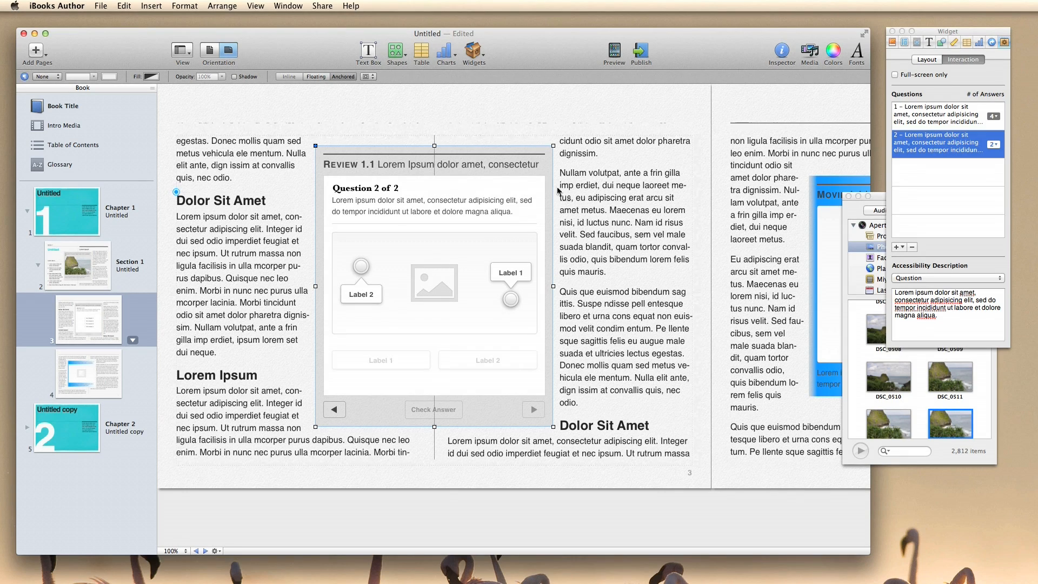
Insert a Keynote widget and move it into the second column of page 4
{"action": "left_click", "coordinate": [570, 200]}
{"action": "key", "text": "super+a"}
{"action": "scroll", "coordinate": [378, 227], "scroll_direction": "right", "scroll_amount": 2}
{"action": "scroll", "coordinate": [272, 229], "scroll_direction": "left", "scroll_amount": 2}
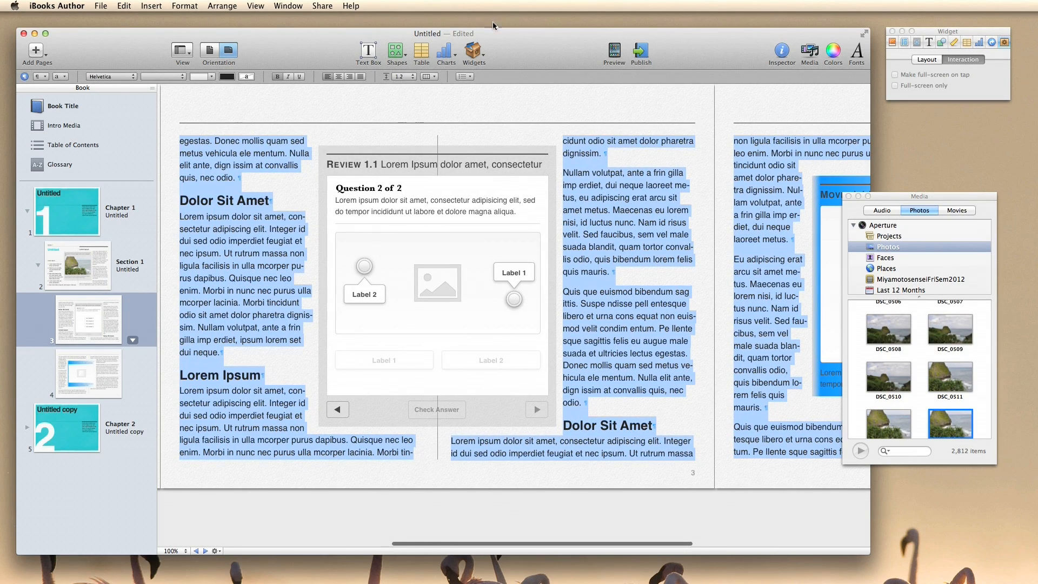
{"action": "left_click", "coordinate": [474, 51]}
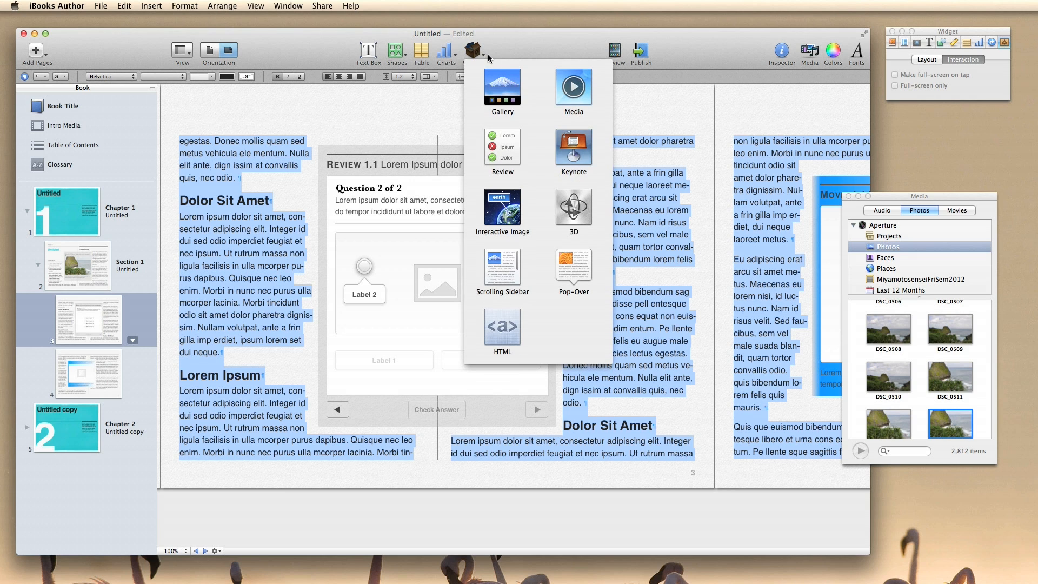
{"action": "left_click", "coordinate": [579, 155]}
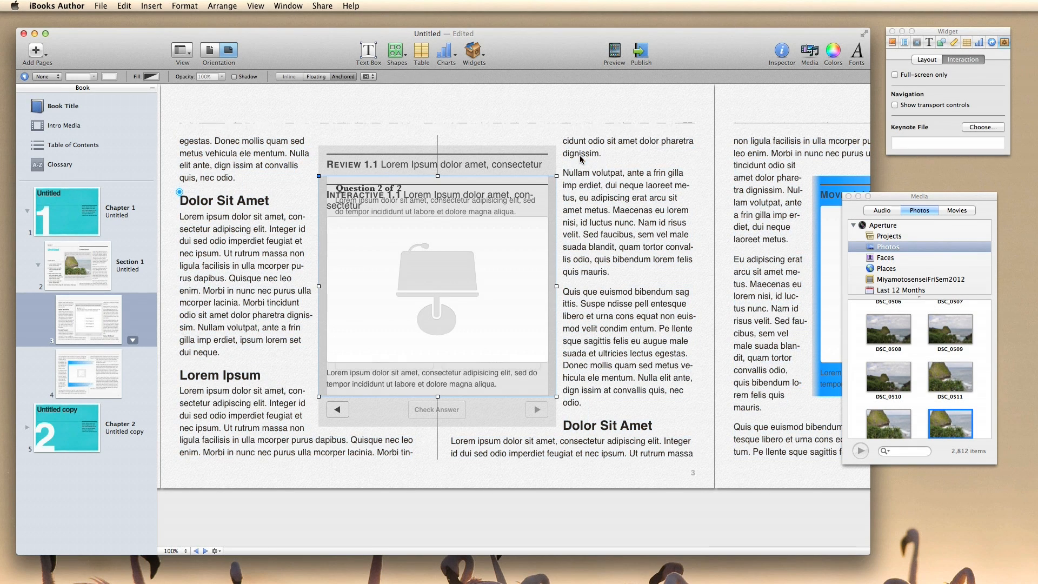
{"action": "left_click_drag", "start_coordinate": [387, 245], "coordinate": [746, 285]}
{"action": "scroll", "coordinate": [746, 286], "scroll_direction": "right", "scroll_amount": 10}
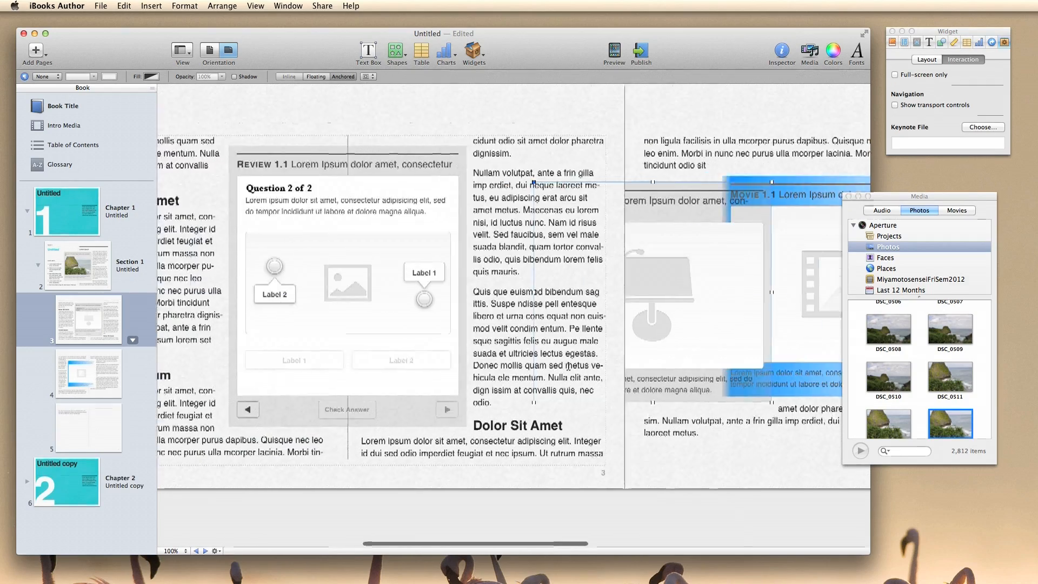
{"action": "left_click_drag", "start_coordinate": [288, 303], "coordinate": [633, 300]}
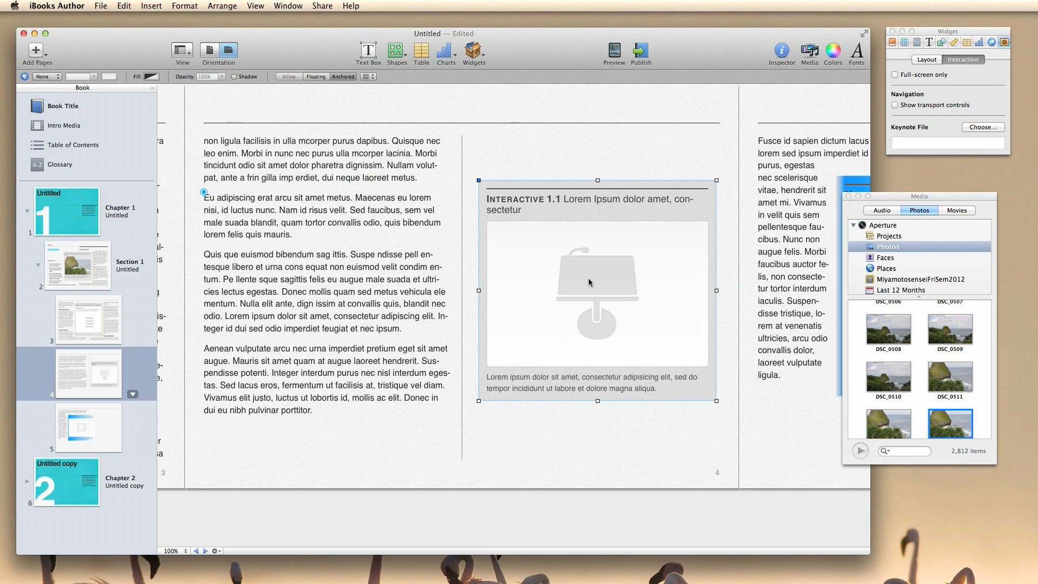
{"action": "left_click", "coordinate": [584, 293]}
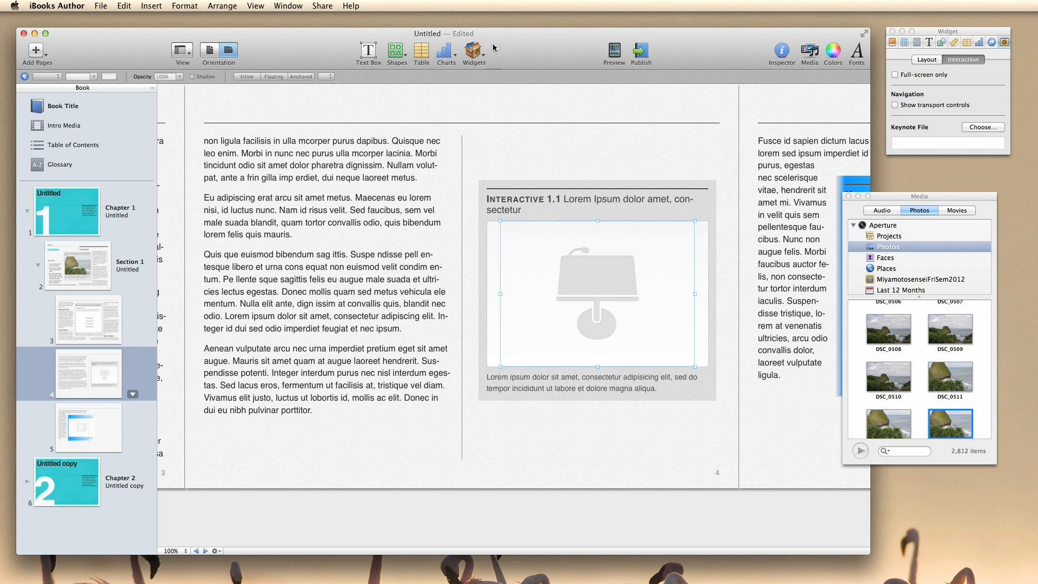
Insert a Pop-Over widget on page 4 and move its image into the third paragraph of the first column
{"action": "left_click", "coordinate": [473, 51]}
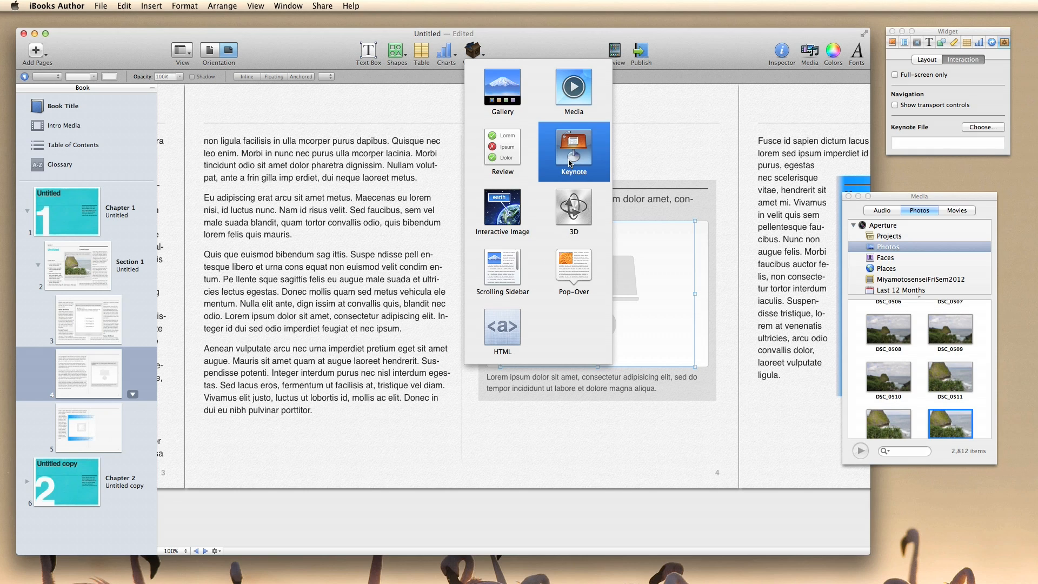
{"action": "left_click", "coordinate": [585, 279]}
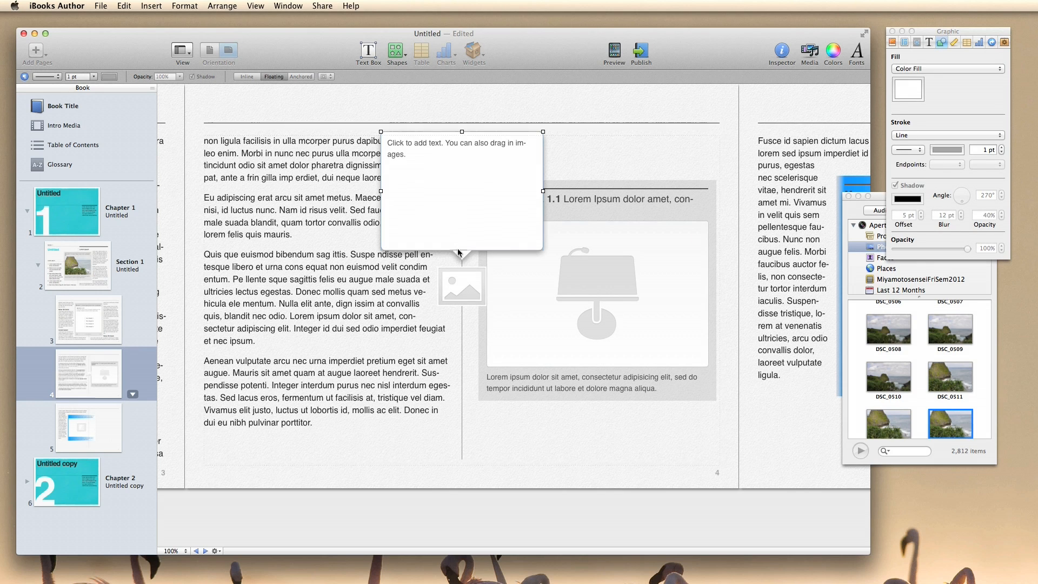
{"action": "left_click_drag", "start_coordinate": [464, 289], "coordinate": [334, 272]}
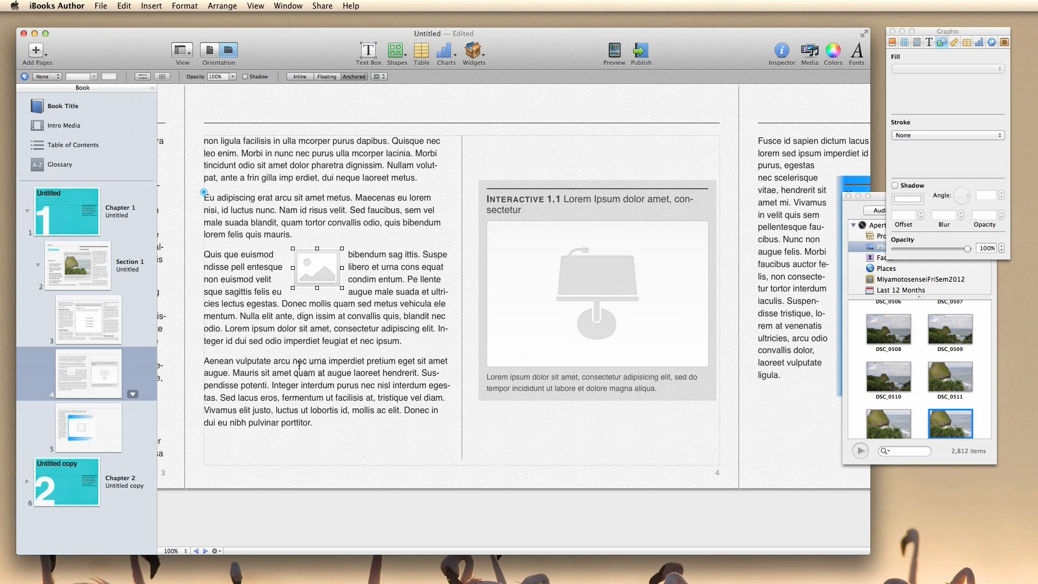
Look over the book's glossary, the widgets on pages 3 and 4 and the list of available widgets
{"action": "left_click", "coordinate": [68, 164]}
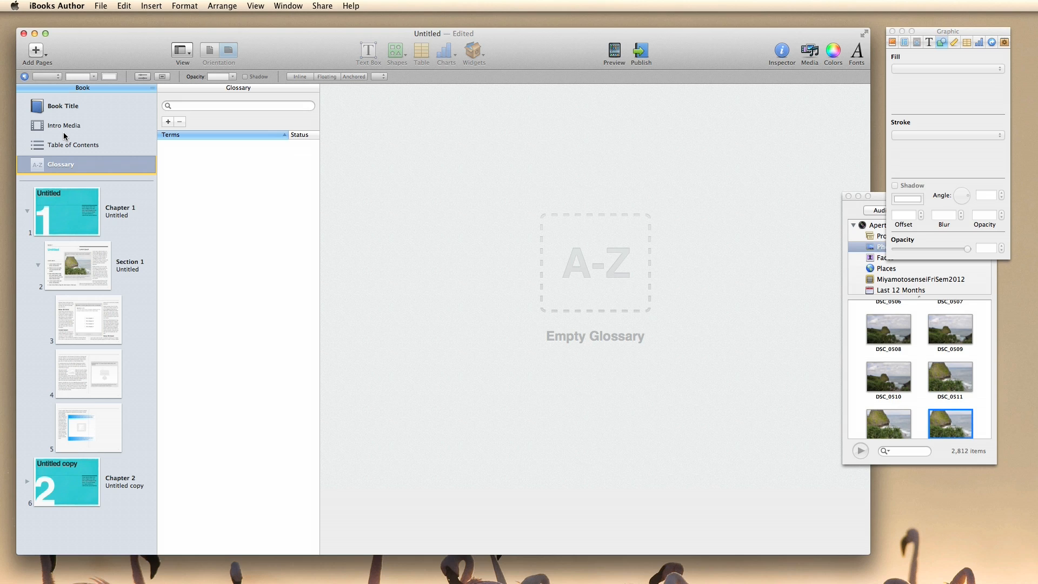
{"action": "left_click", "coordinate": [87, 334]}
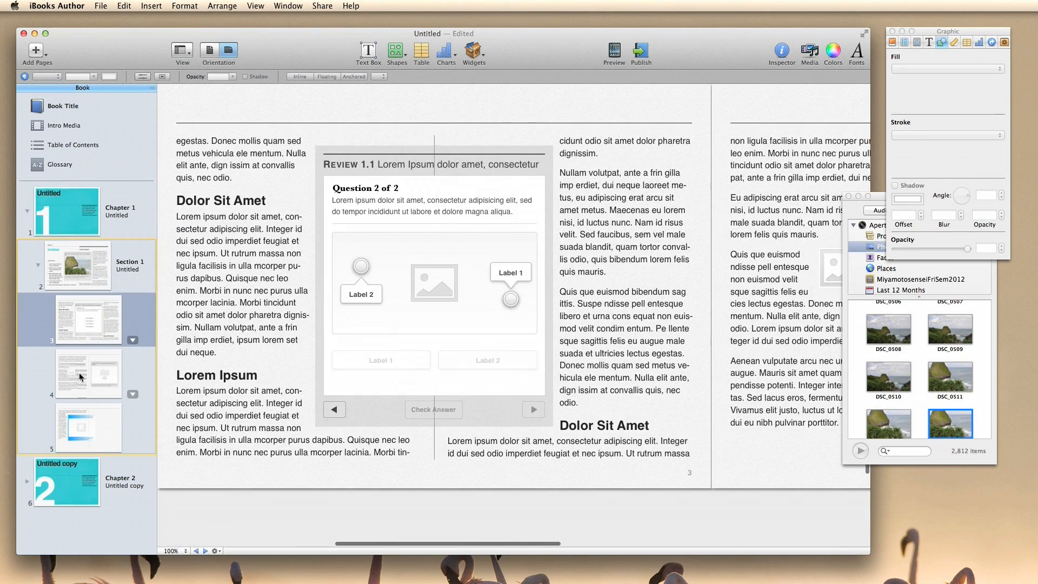
{"action": "left_click", "coordinate": [80, 377]}
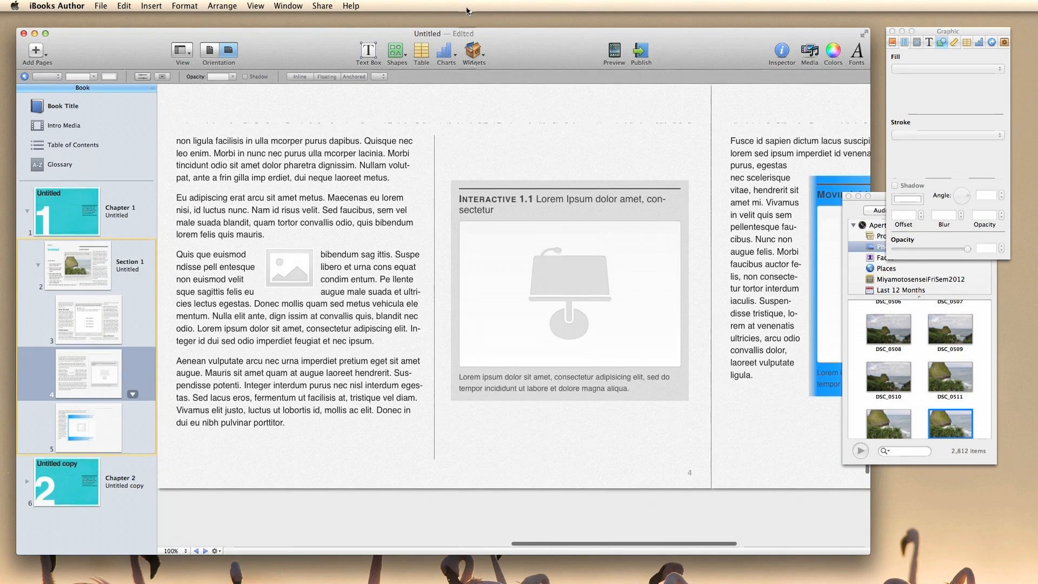
{"action": "left_click", "coordinate": [483, 56]}
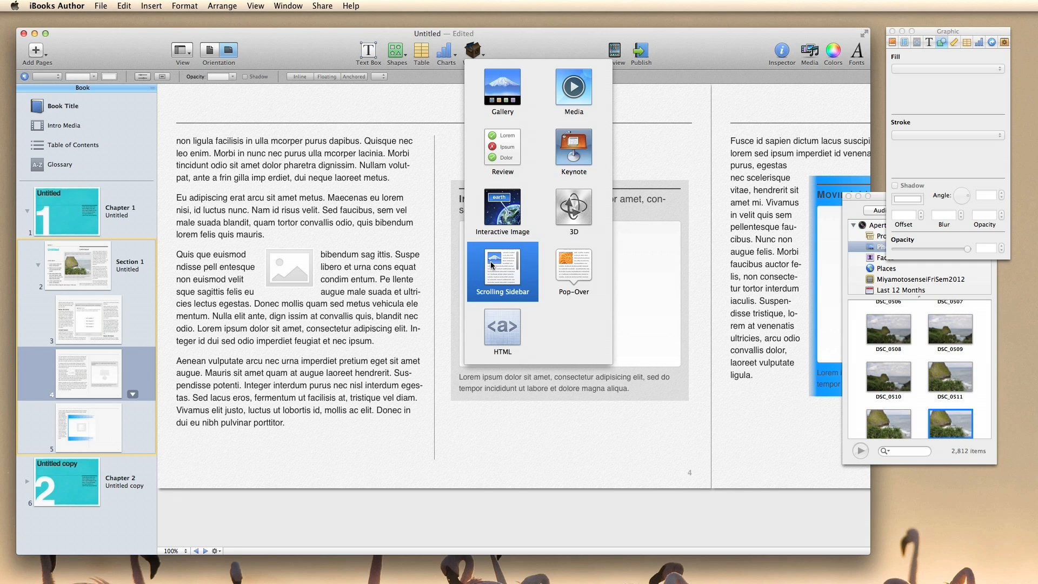
Insert an Interactive Image widget in Section 1 of Chapter 2 and move it into the second column of page 7
{"action": "scroll", "coordinate": [128, 411], "scroll_direction": "down", "scroll_amount": 3}
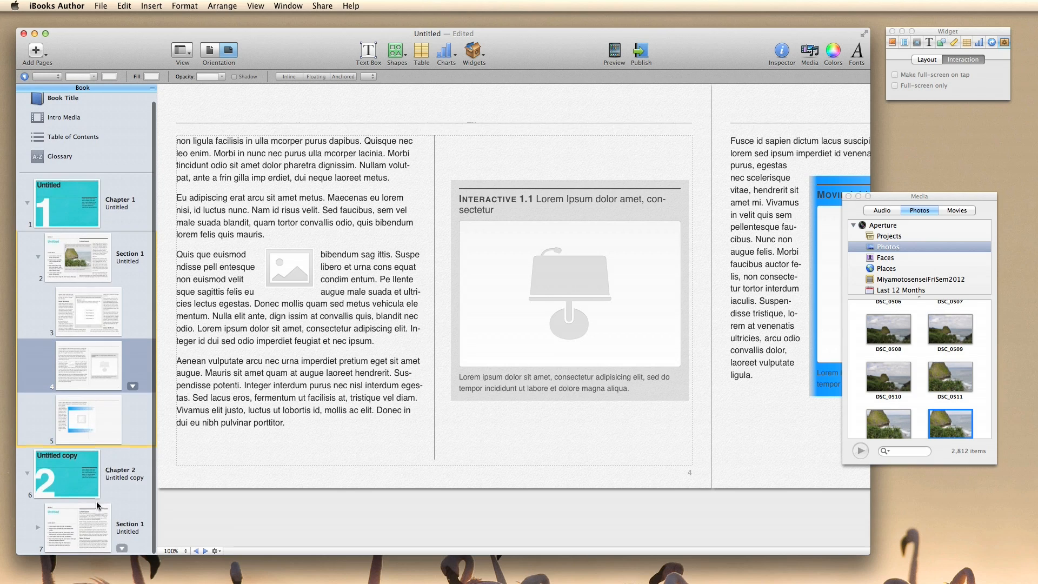
{"action": "left_click", "coordinate": [79, 516]}
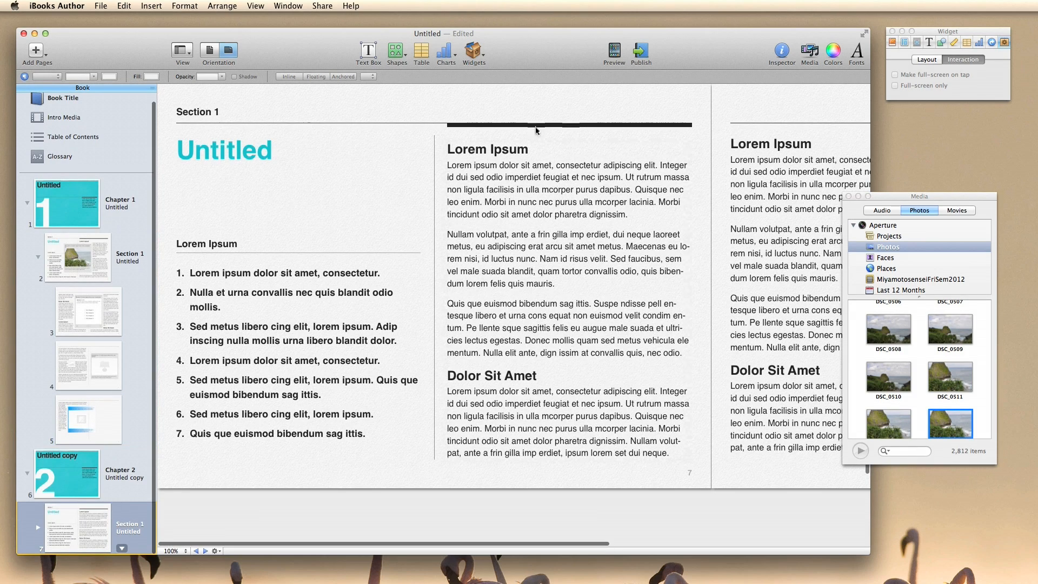
{"action": "left_click", "coordinate": [484, 51]}
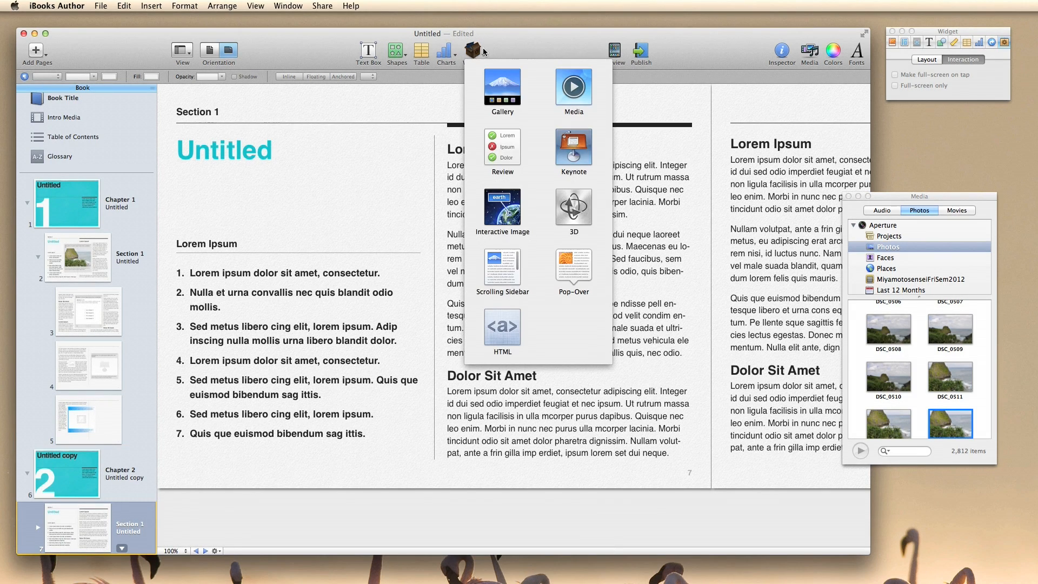
{"action": "left_click", "coordinate": [502, 208]}
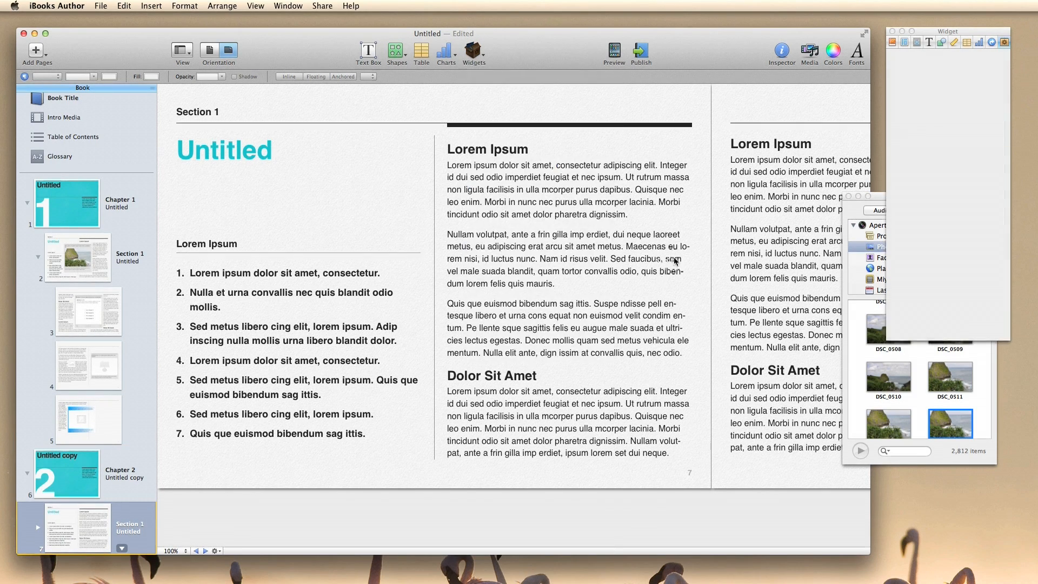
{"action": "left_click_drag", "start_coordinate": [473, 189], "coordinate": [607, 198]}
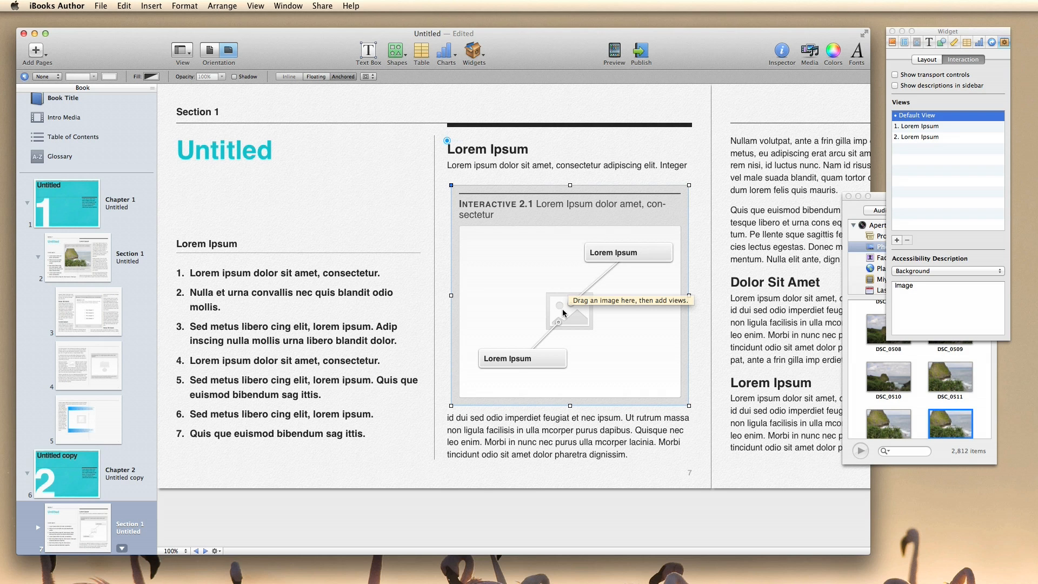
{"action": "scroll", "coordinate": [555, 346], "scroll_direction": "up", "scroll_amount": 1}
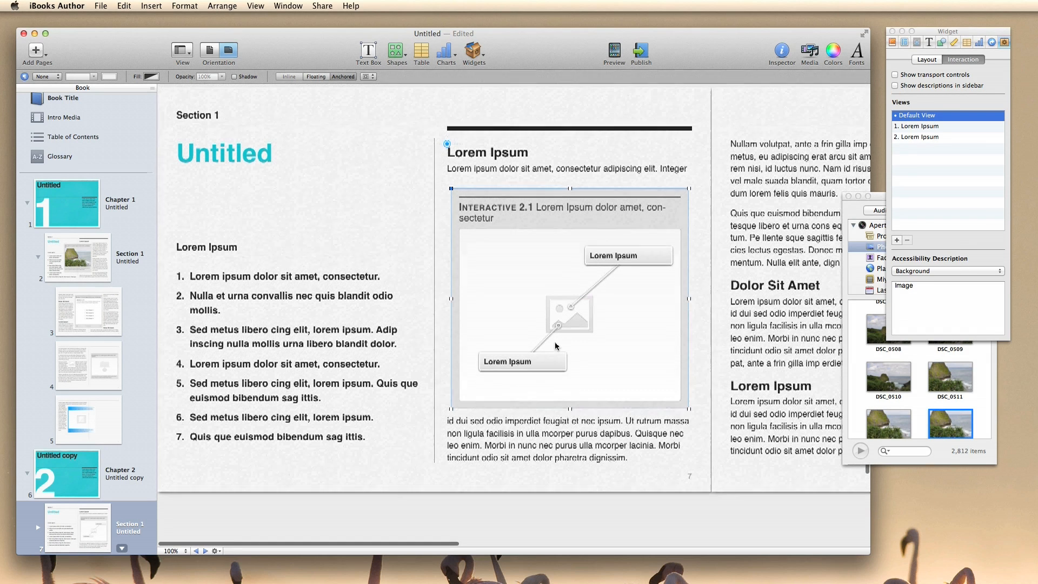
{"action": "left_click", "coordinate": [473, 53]}
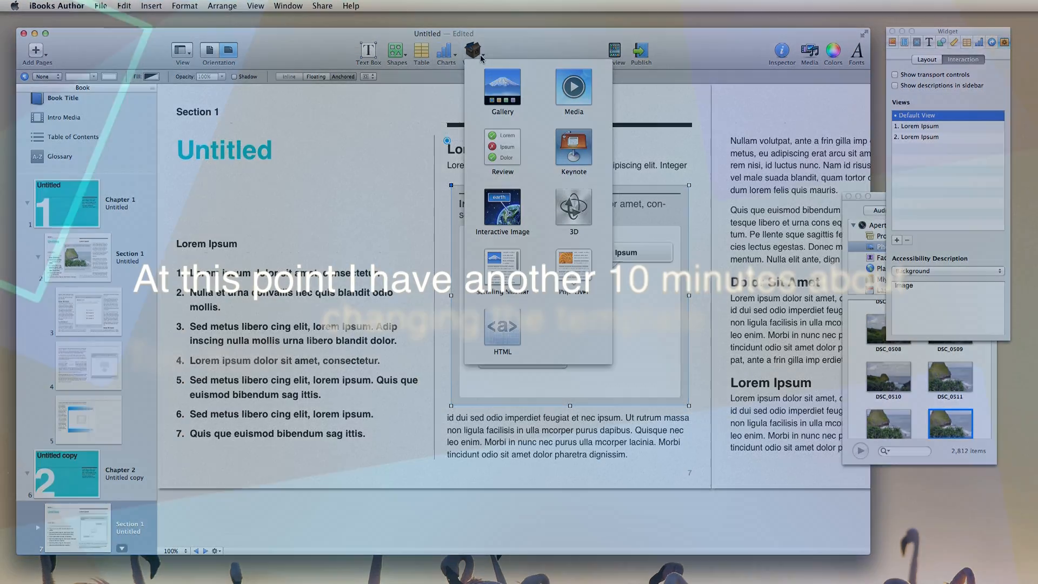